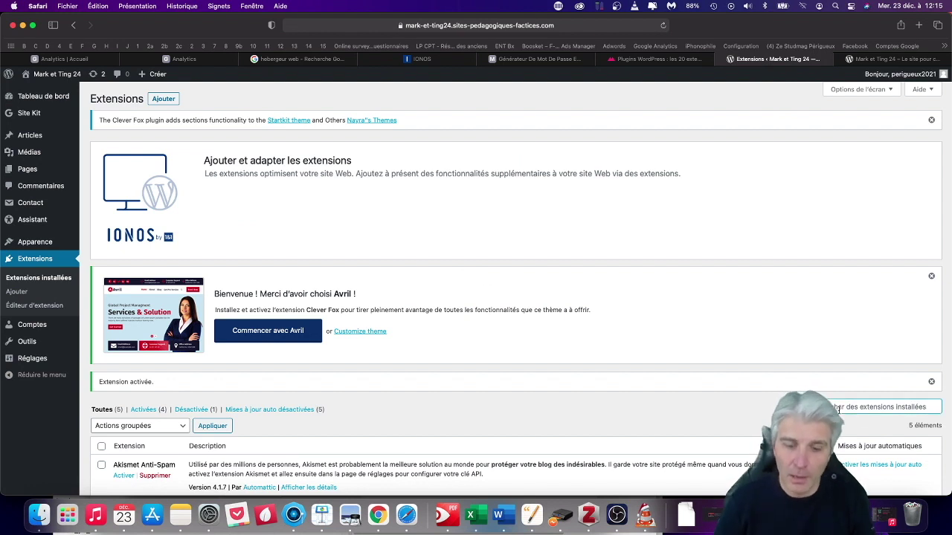
Search the plugin directory for 'complianz', then install and activate Complianz – GDPR/CCPA Cookie Consent.
type("yomplian")
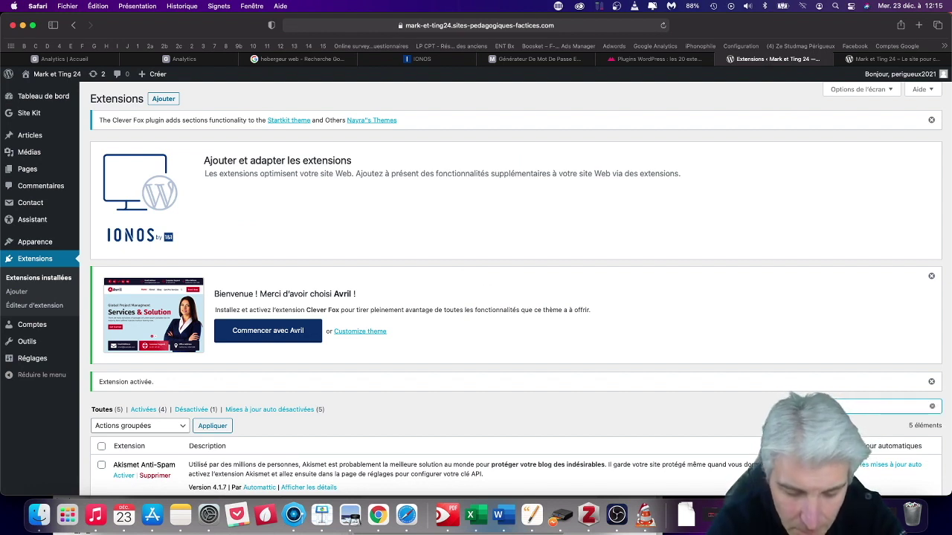
type("z")
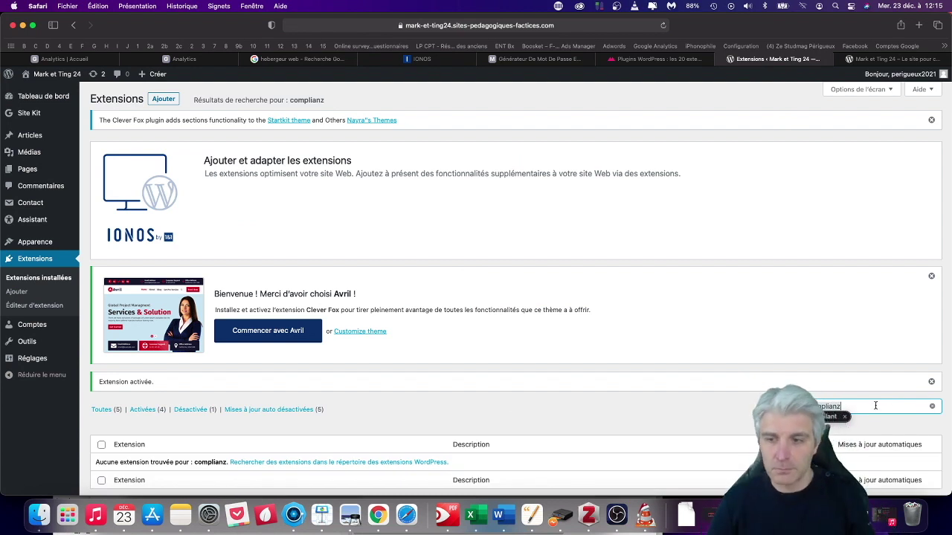
left_click(163, 99)
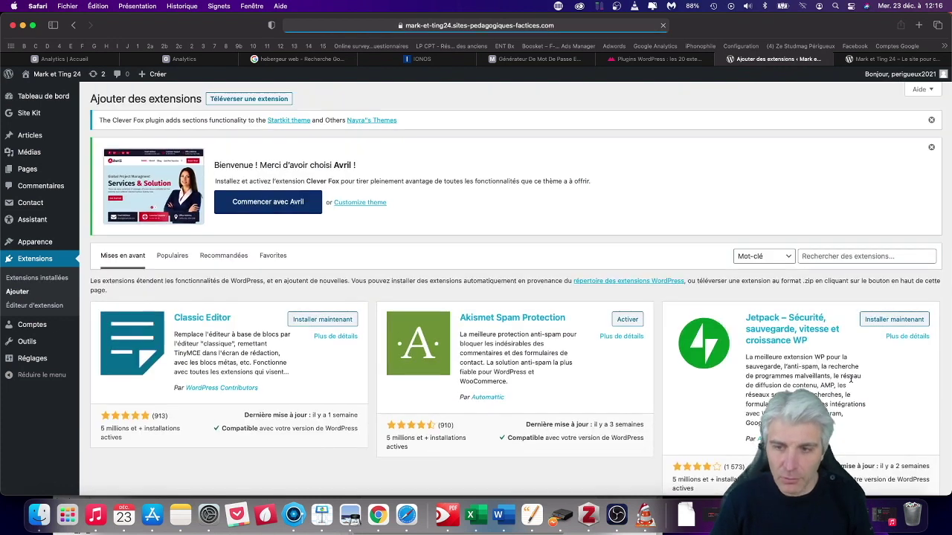
left_click(823, 258)
type("complianz")
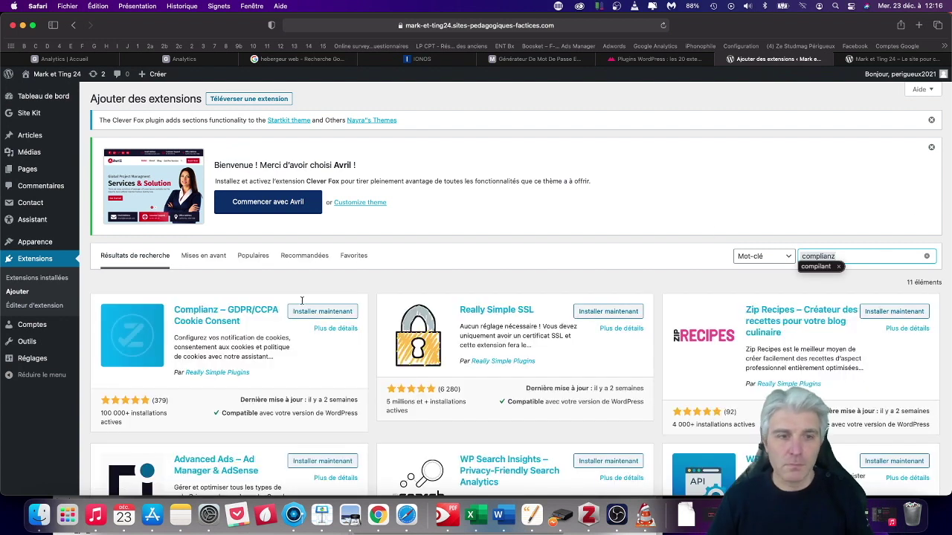
left_click(317, 311)
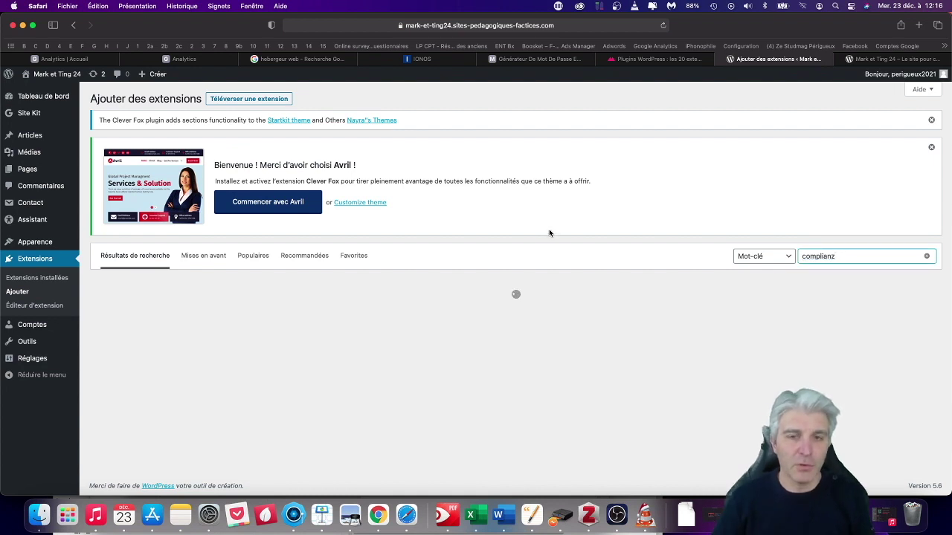
left_click(339, 312)
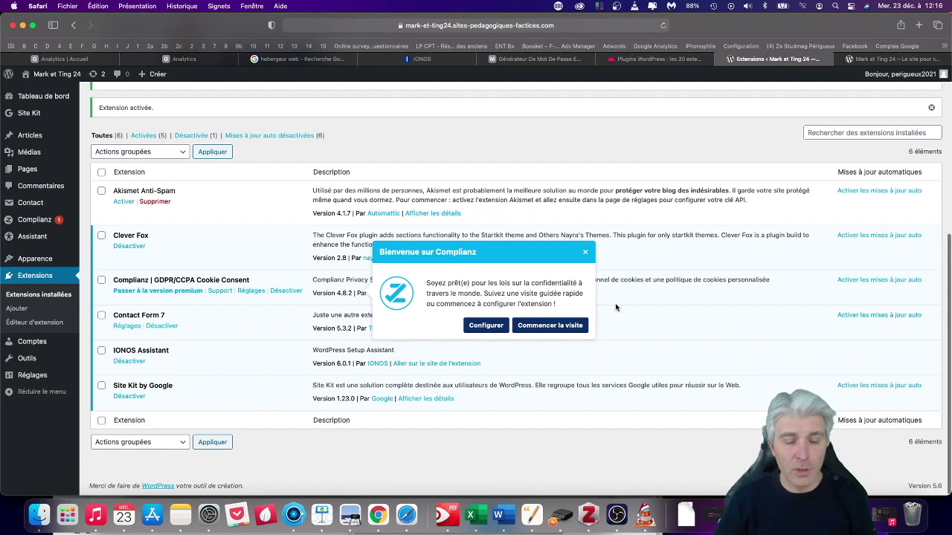
Launch the Complianz setup assistant, dismiss the tour, and choose RGPD (Union Européenne) as the privacy law.
left_click(490, 327)
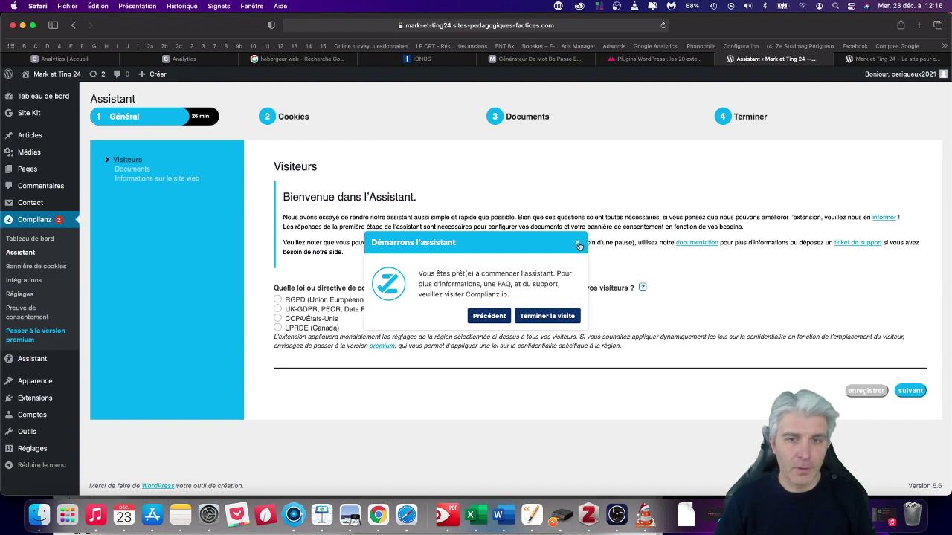
left_click(578, 245)
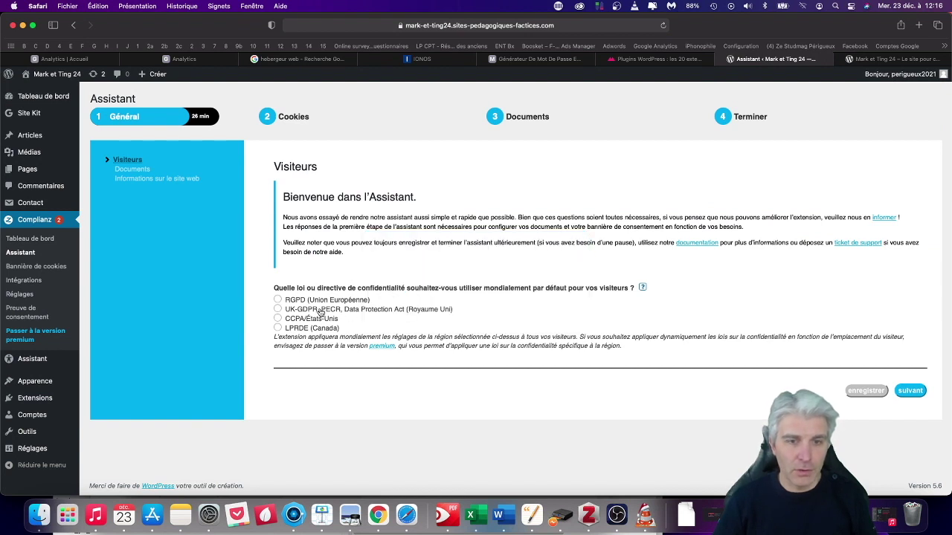
left_click(277, 301)
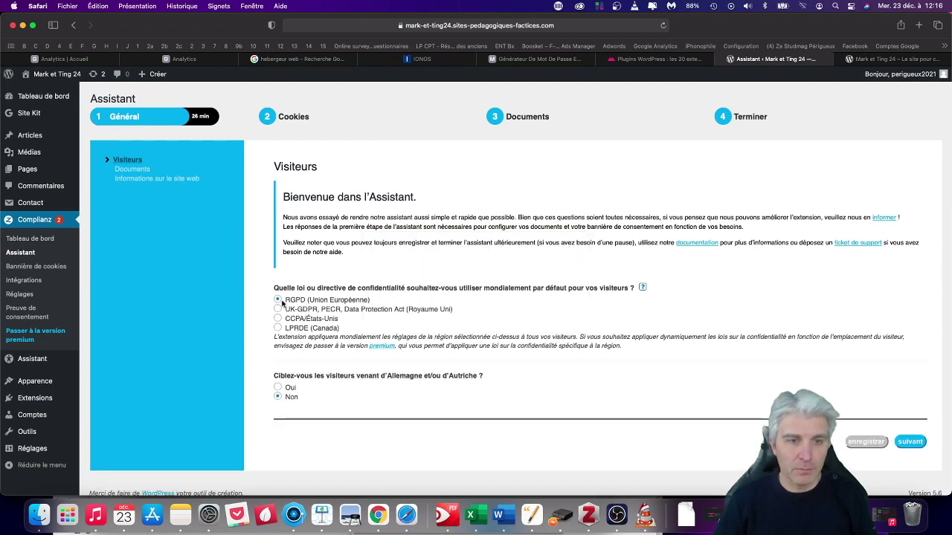
left_click(911, 441)
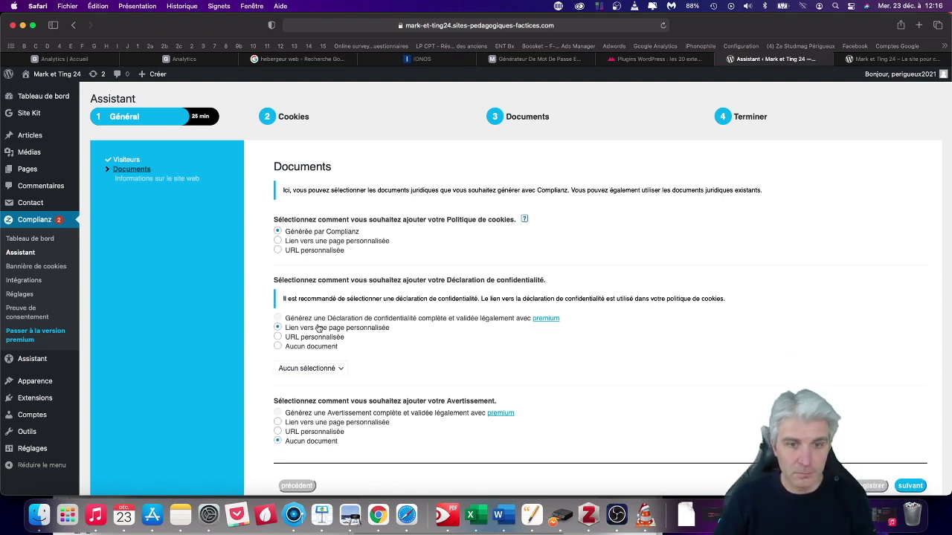
Check the privacy statement page list, then start creating a new page since none fits.
left_click(334, 366)
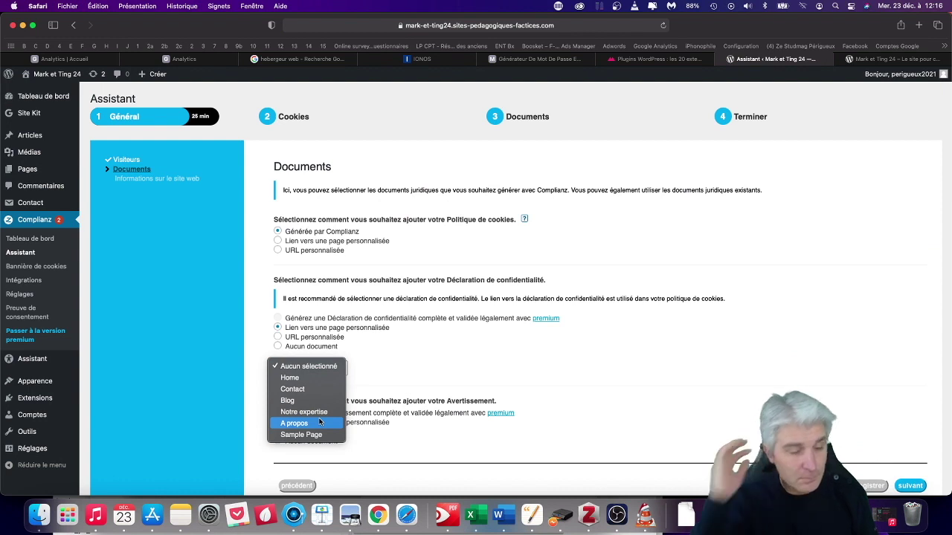
left_click(446, 347)
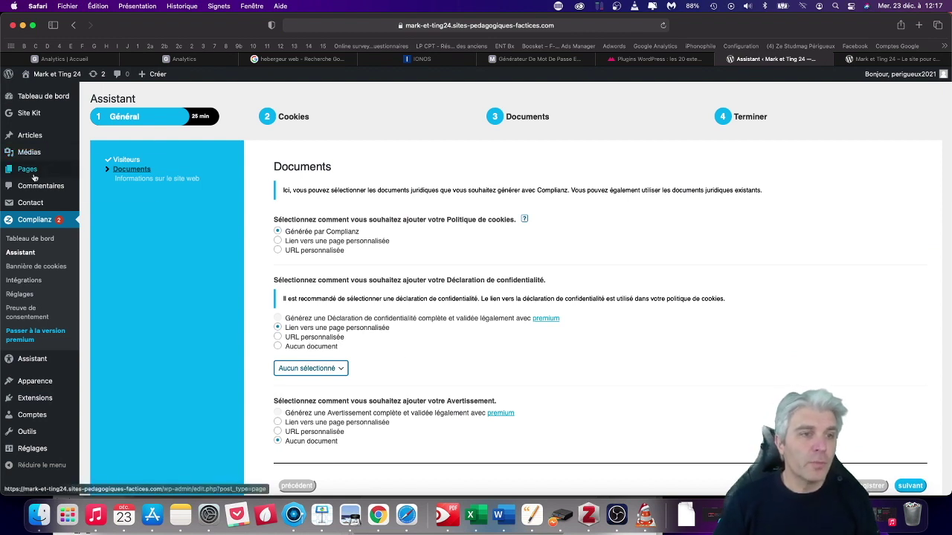
mouse_move(34, 174)
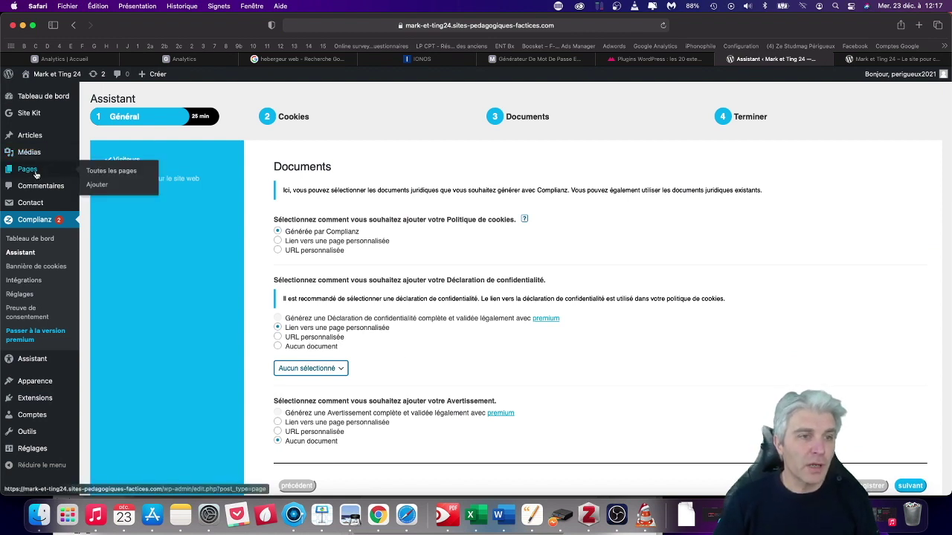
left_click(97, 184)
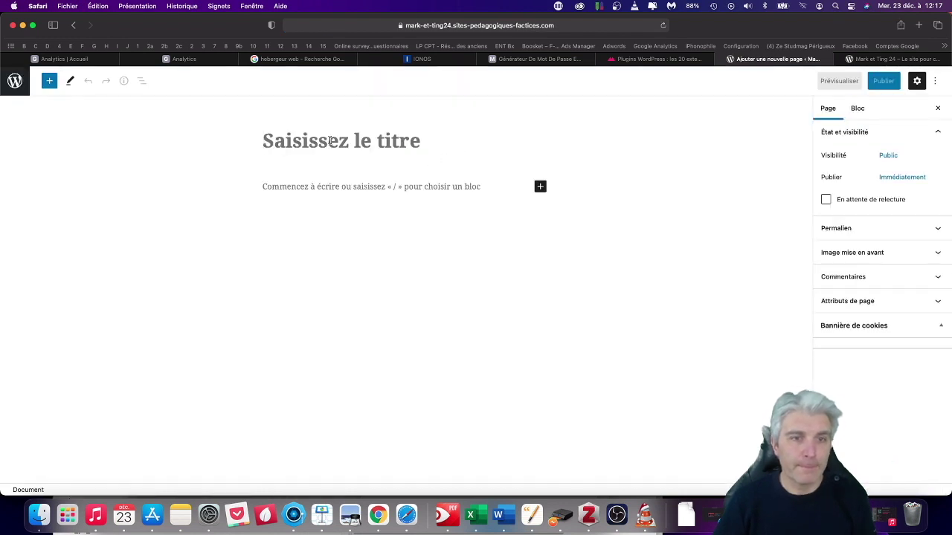
Publish a new page titled 'Mentions légales' and return to the Pages list.
left_click(330, 141)
type("Mentions légales")
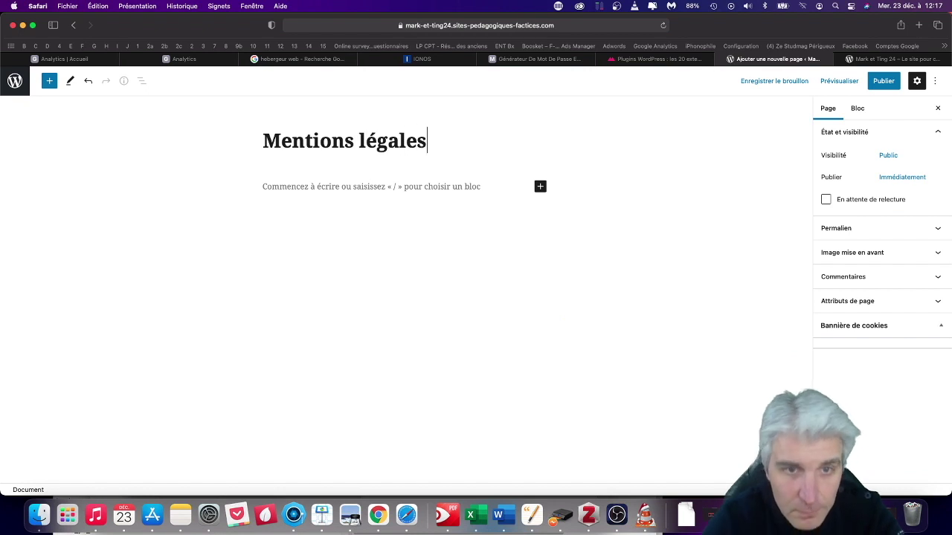
left_click(884, 82)
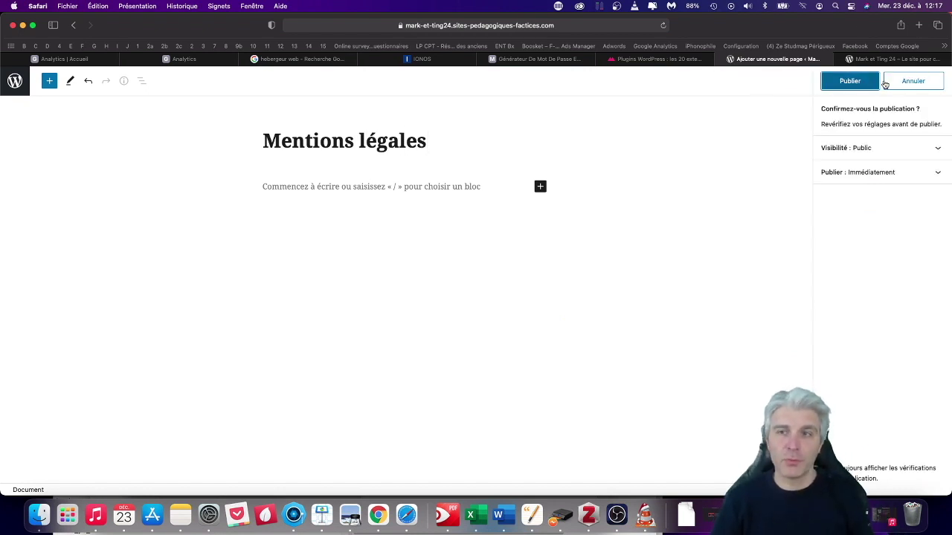
left_click(850, 81)
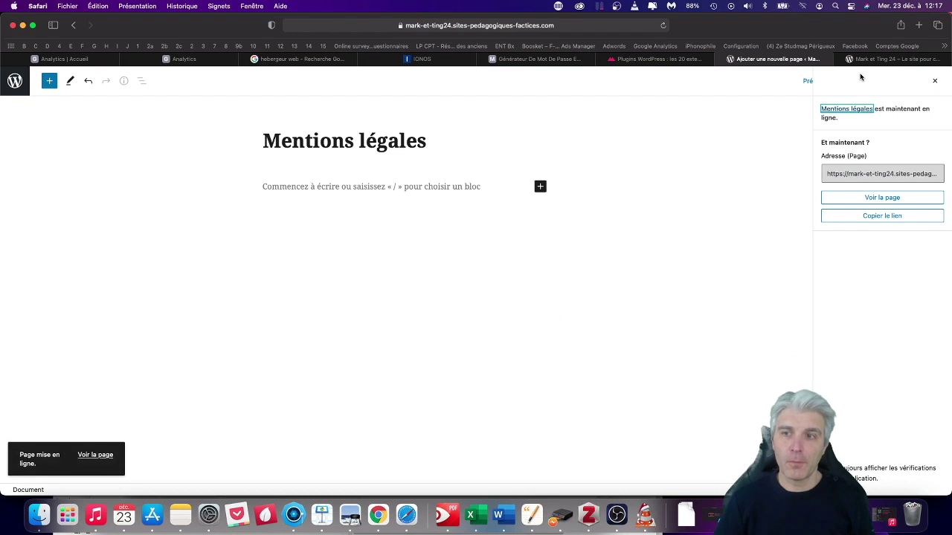
left_click(10, 78)
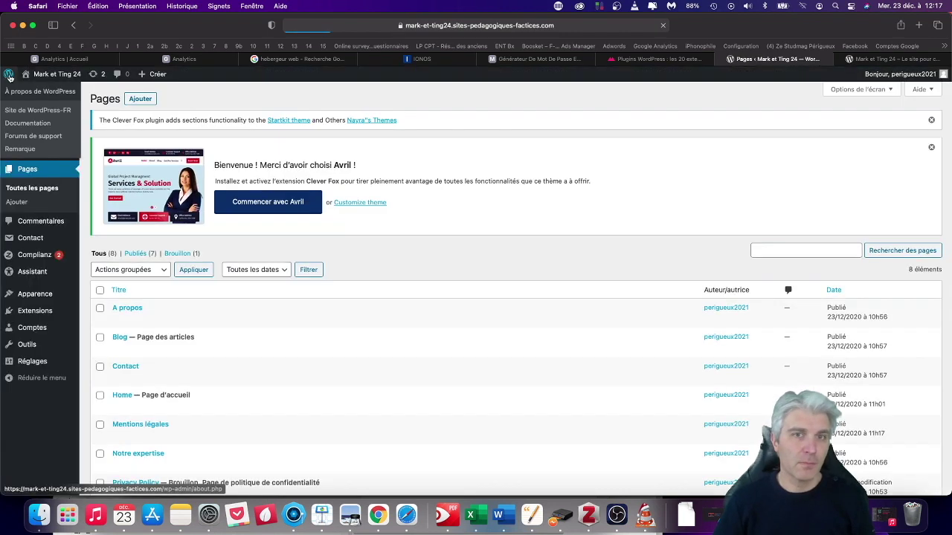
Return to the Complianz setup assistant's Documents step.
left_click(36, 256)
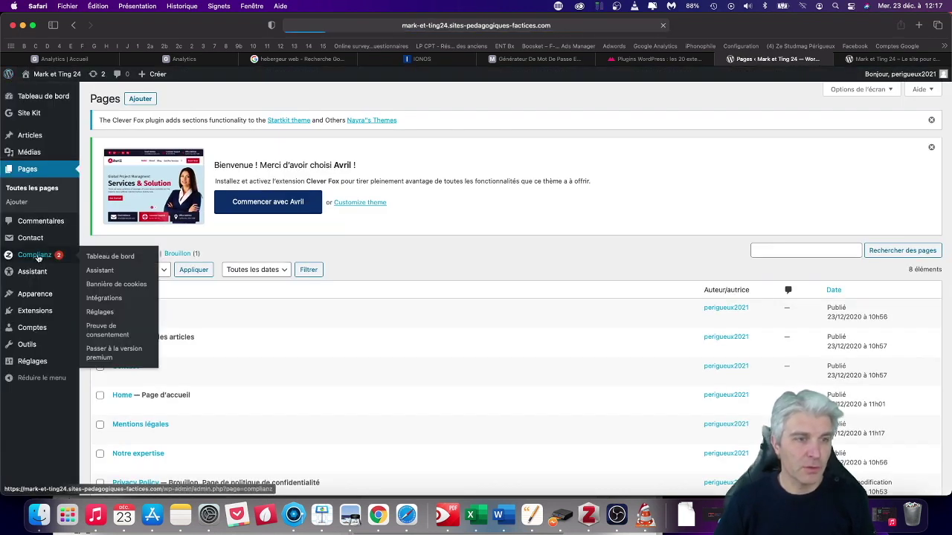
left_click(20, 252)
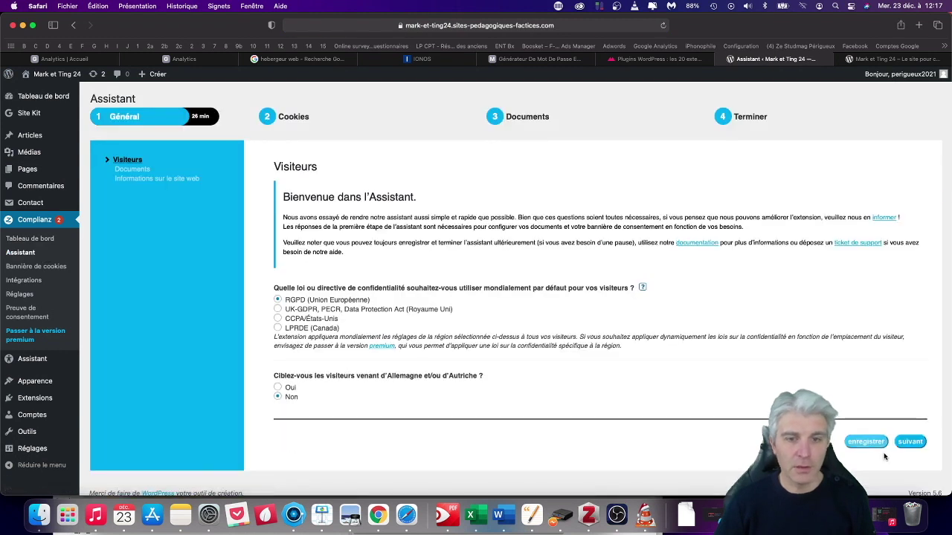
left_click(909, 442)
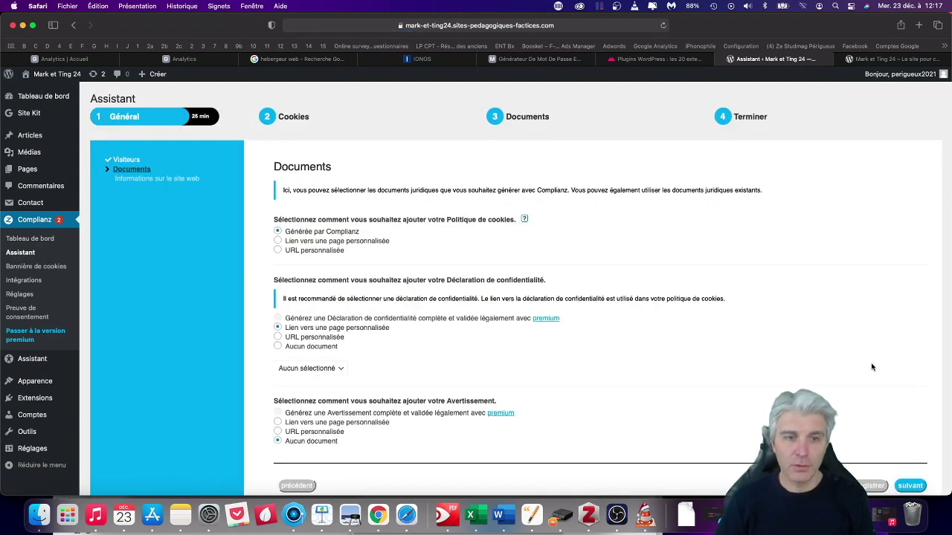
Link the privacy statement to the existing Mentions légales page.
left_click(279, 340)
scroll(394, 342, "down", 2)
left_click(326, 316)
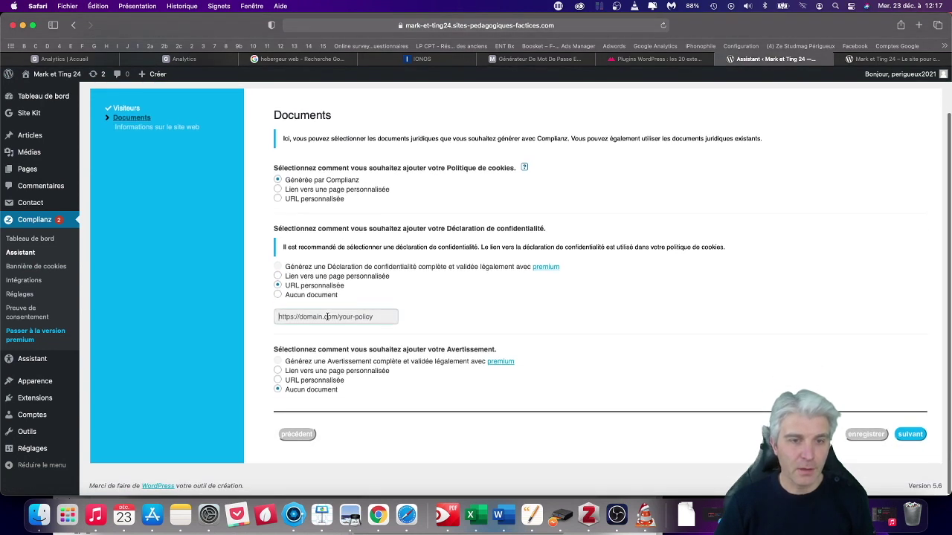
left_click(278, 277)
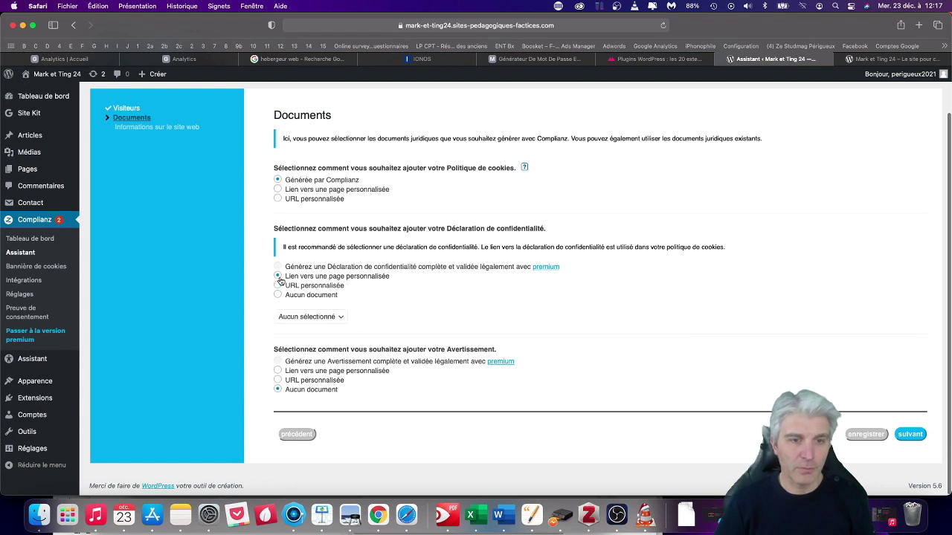
left_click(339, 318)
left_click(333, 325)
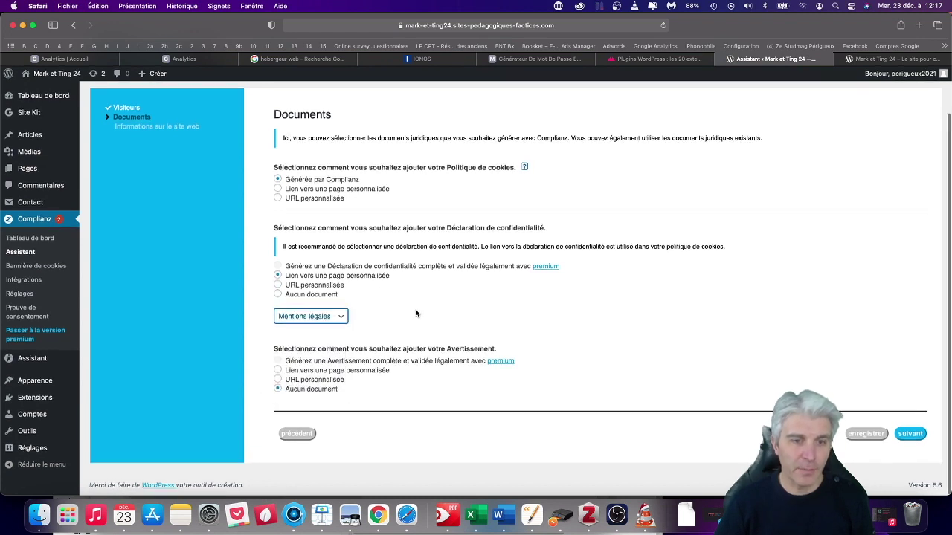
left_click(335, 370)
Link the disclaimer to Mentions légales too and continue to the website information questions.
left_click(280, 370)
left_click(334, 410)
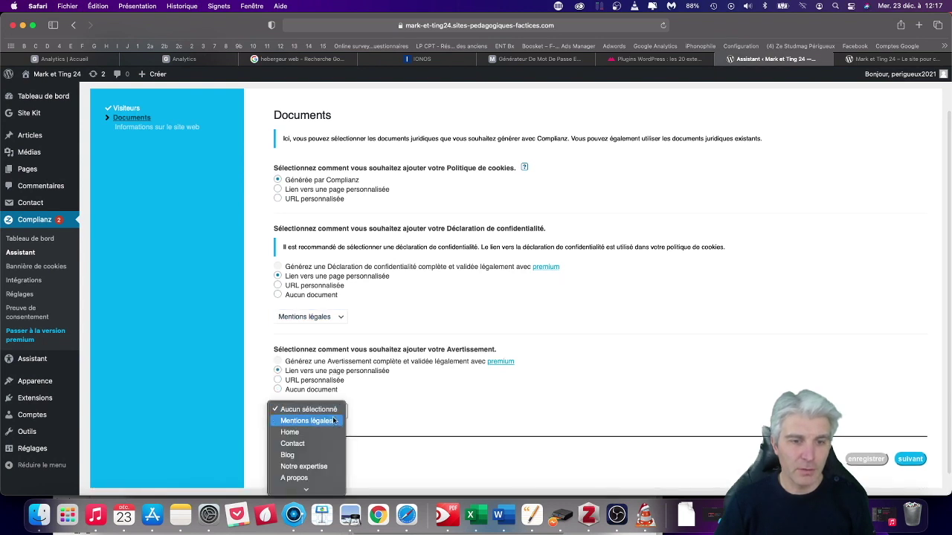
left_click(333, 421)
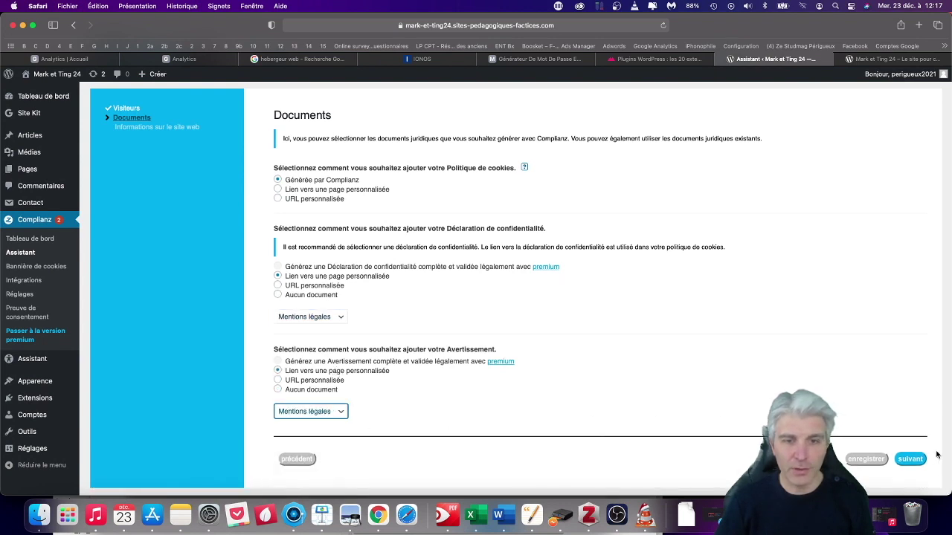
left_click(912, 460)
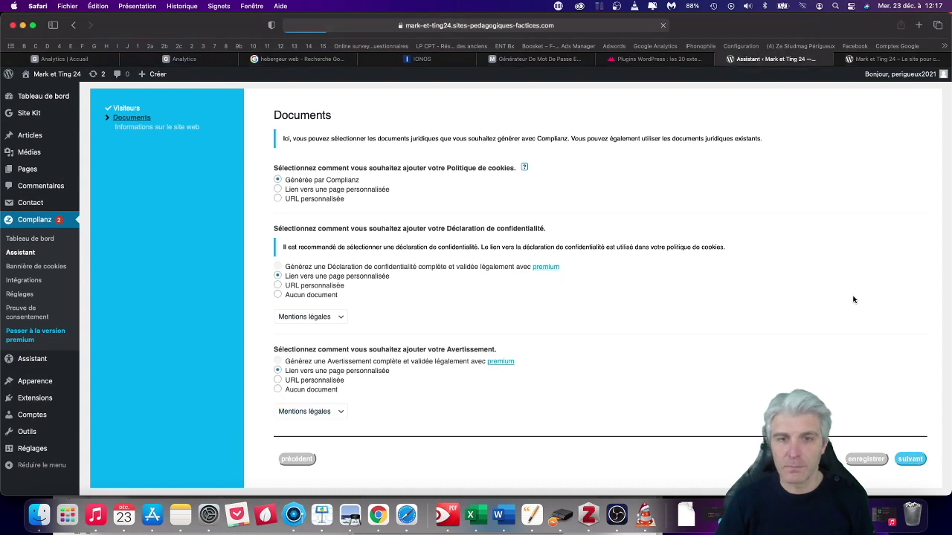
left_click(354, 237)
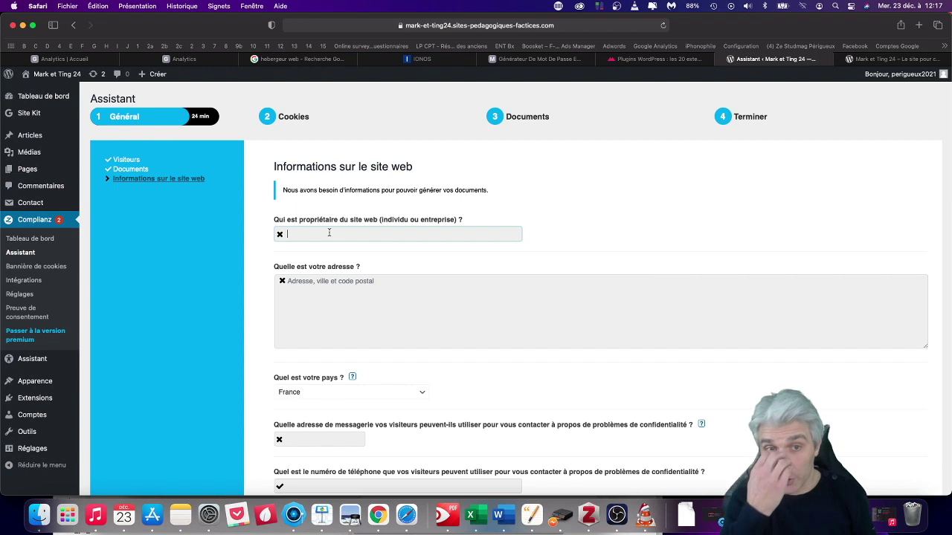
Enter the website owner's name and the site's address.
type("Mark")
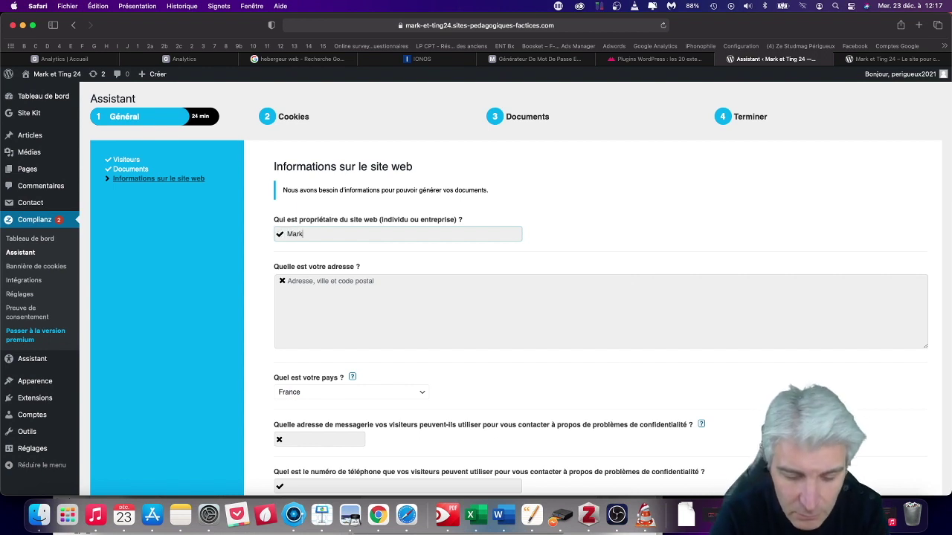
type(" et Ting")
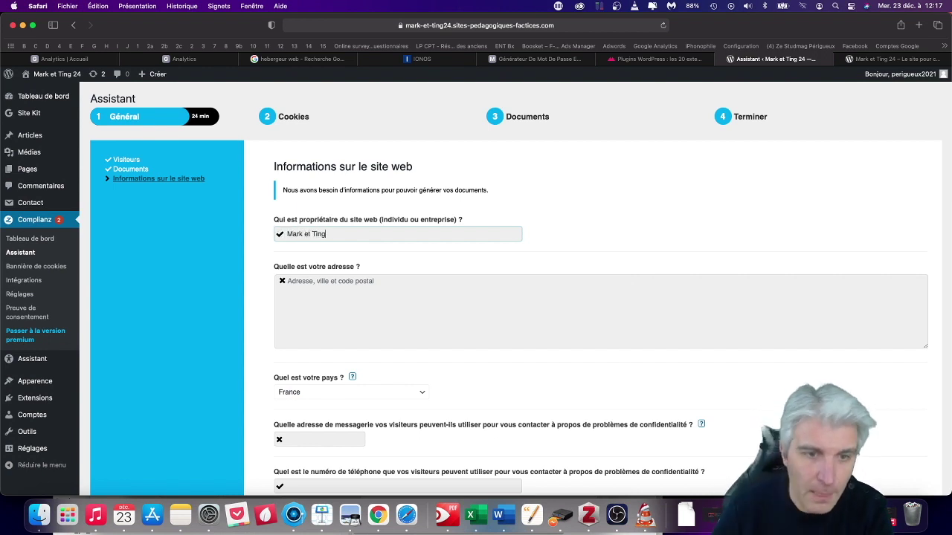
scroll(338, 275, "down", 1)
left_click(338, 276)
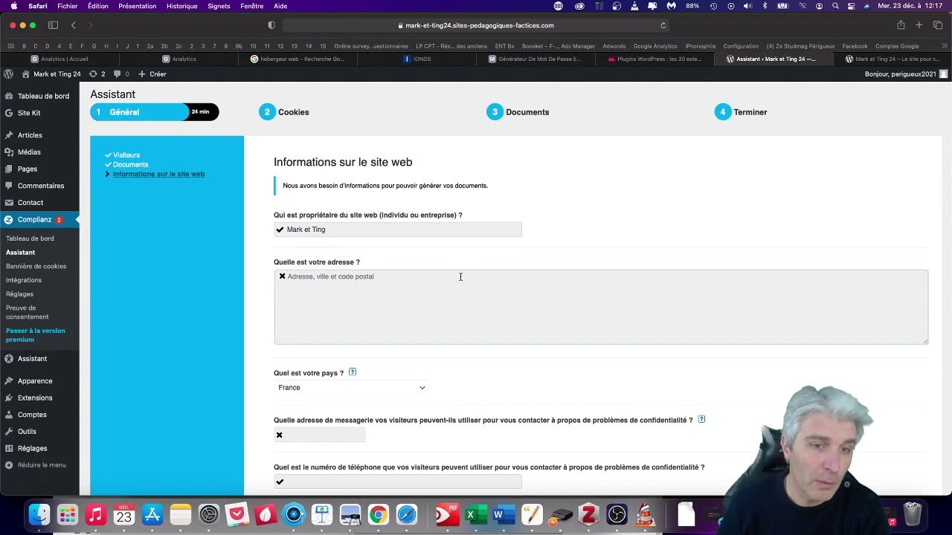
type("Périgueux")
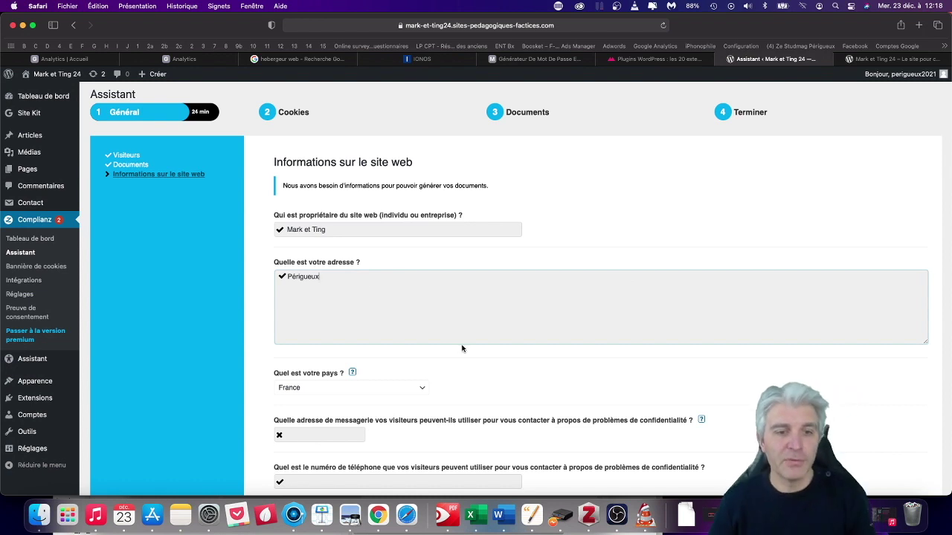
scroll(462, 346, "down", 3)
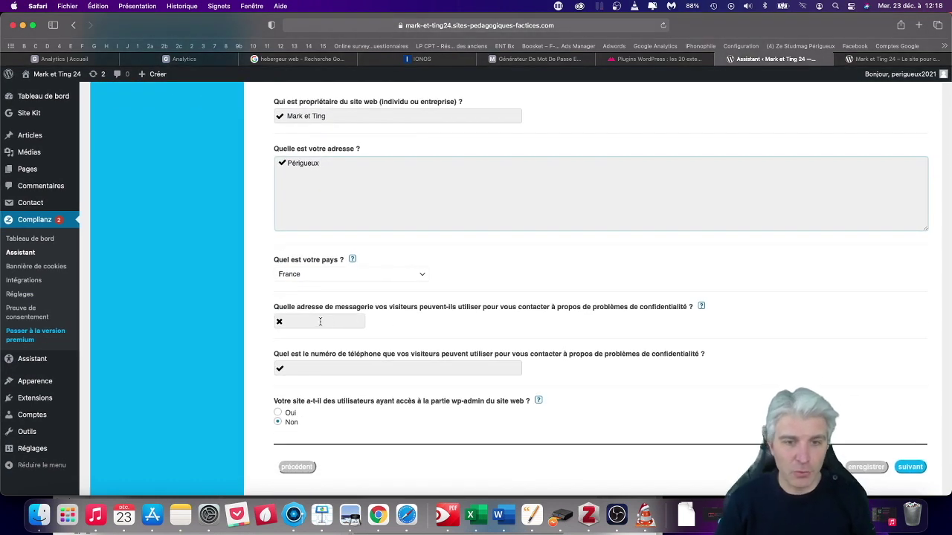
Enter the privacy contact e-mail and advance to the Cookies stage.
left_click(323, 319)
left_click(327, 366)
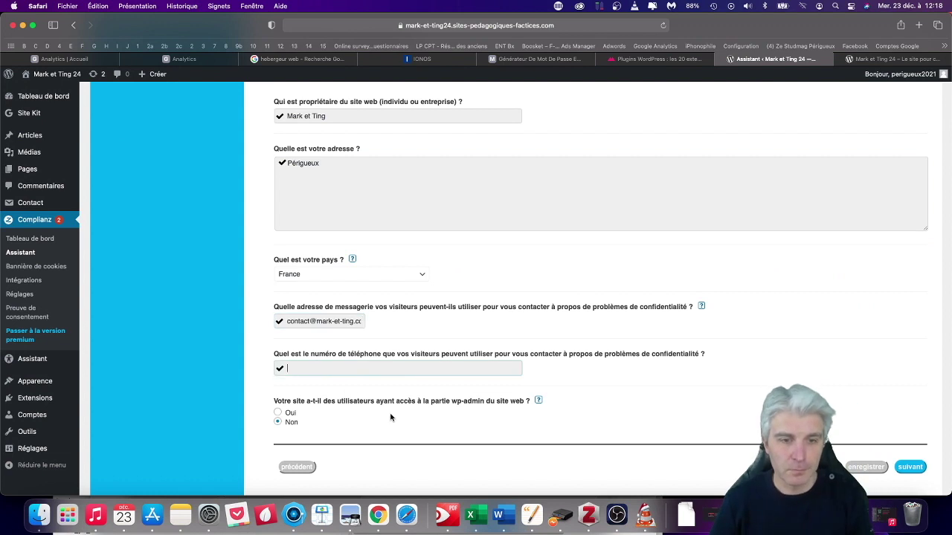
scroll(350, 419, "down", 2)
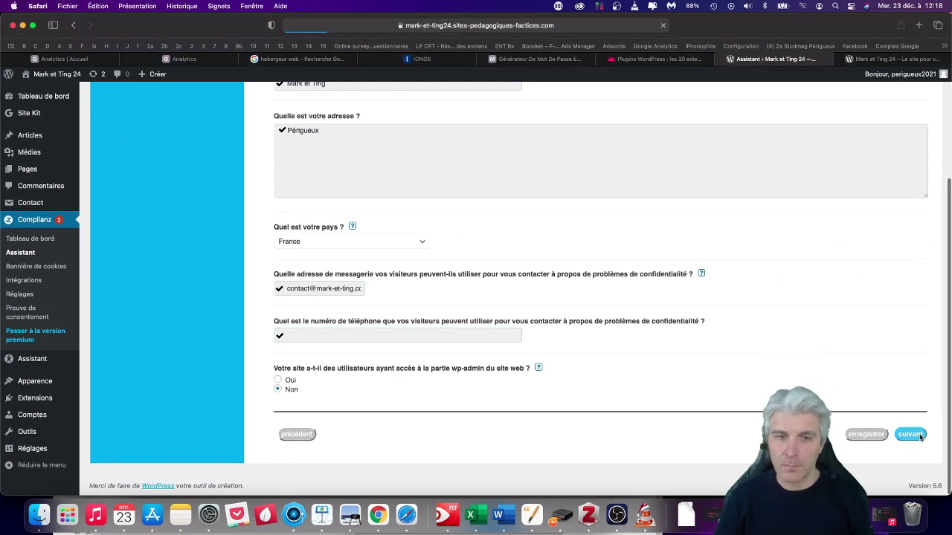
left_click(910, 435)
On Statistics, accept Google's data processing amendment and confirm Tag Manager places cookies.
left_click(910, 436)
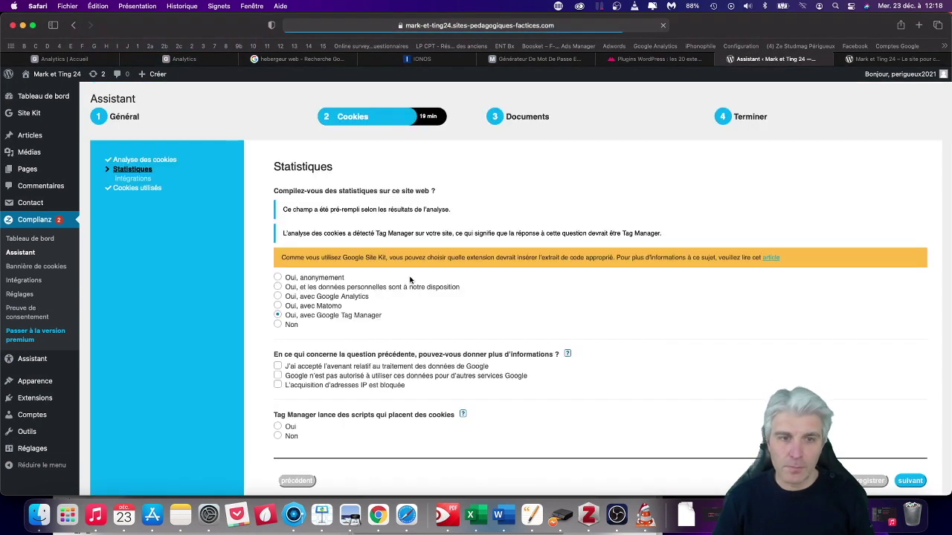
scroll(349, 327, "down", 1)
left_click(325, 324)
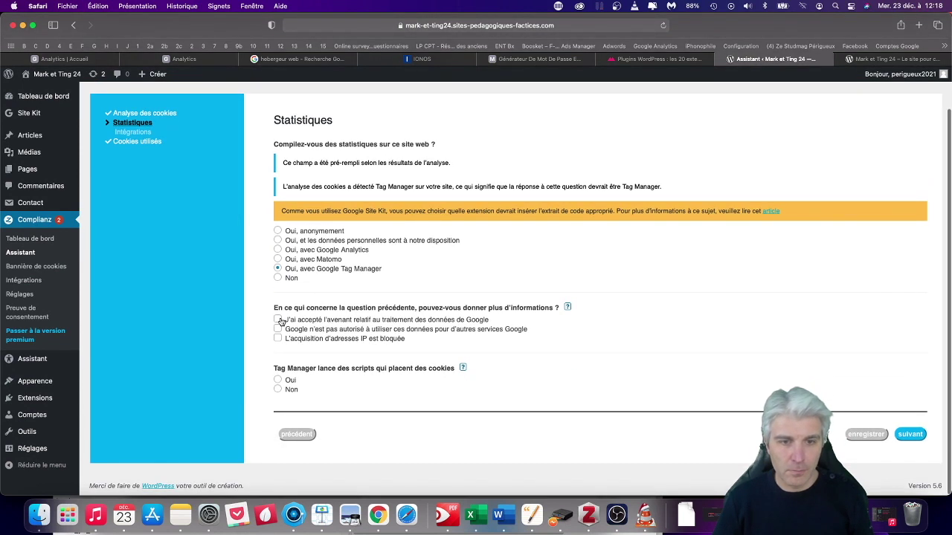
left_click(279, 381)
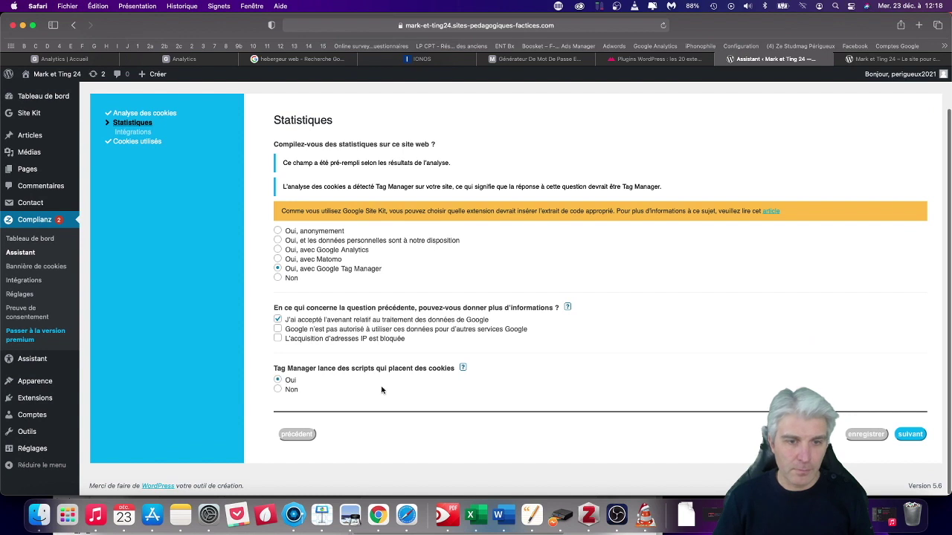
Keep Oui for Complianz configuring statistics and check the help on the Tag Manager container code.
left_click(910, 435)
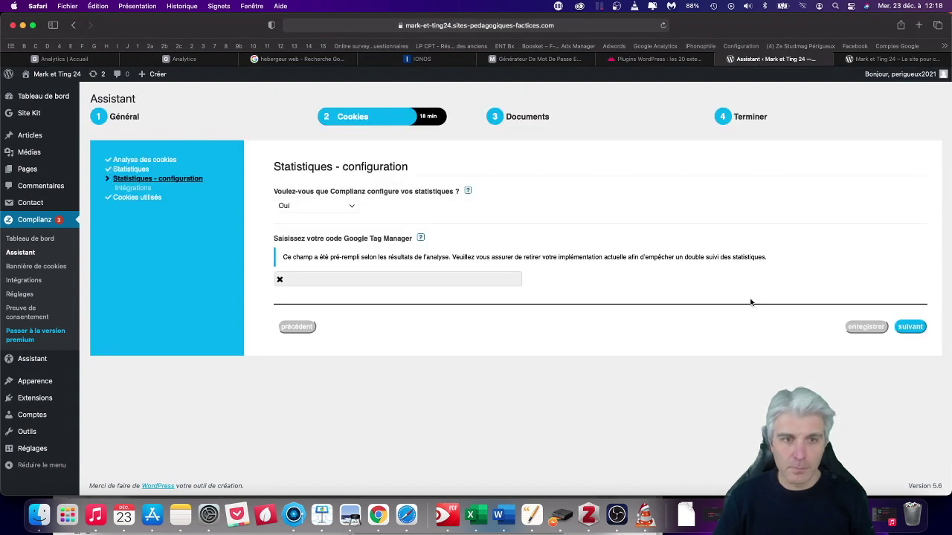
left_click(351, 209)
left_click(350, 206)
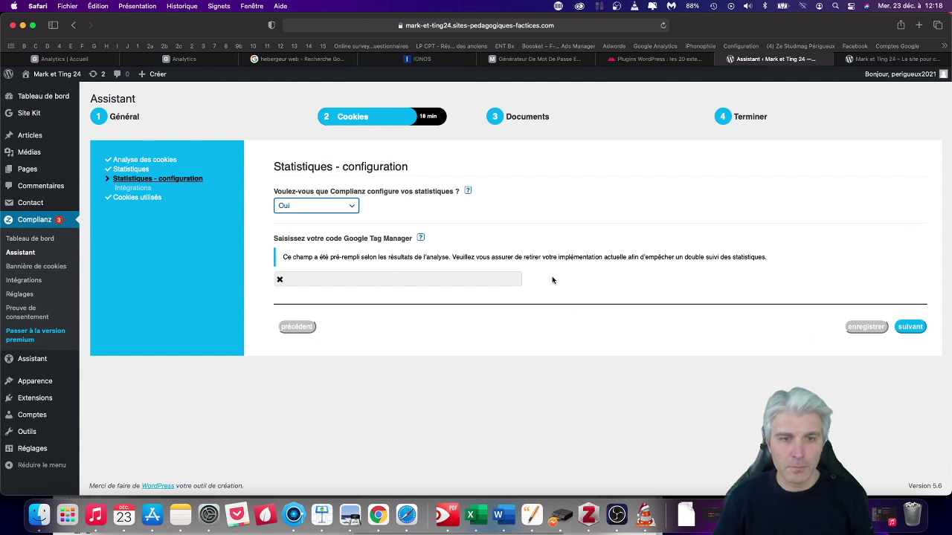
left_click(415, 277)
left_click(910, 327)
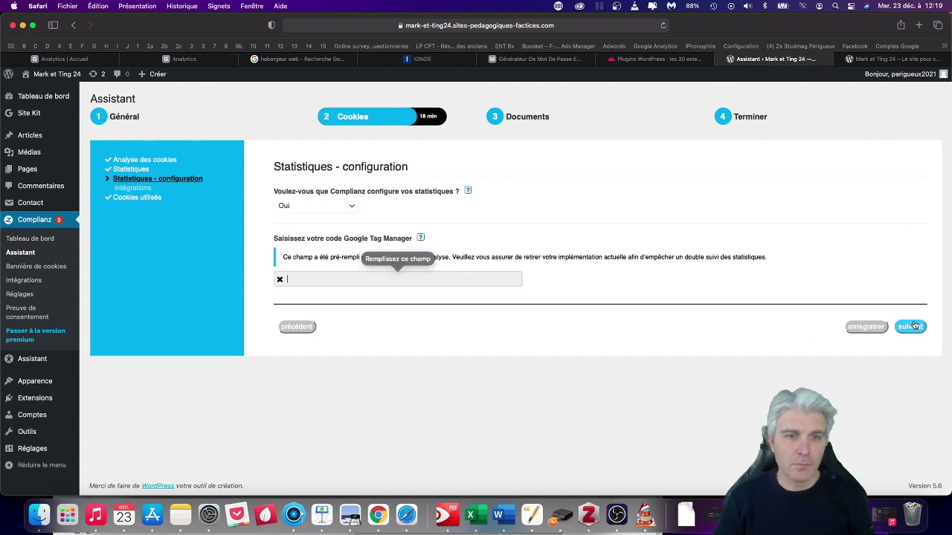
left_click_drag(739, 264, 861, 273)
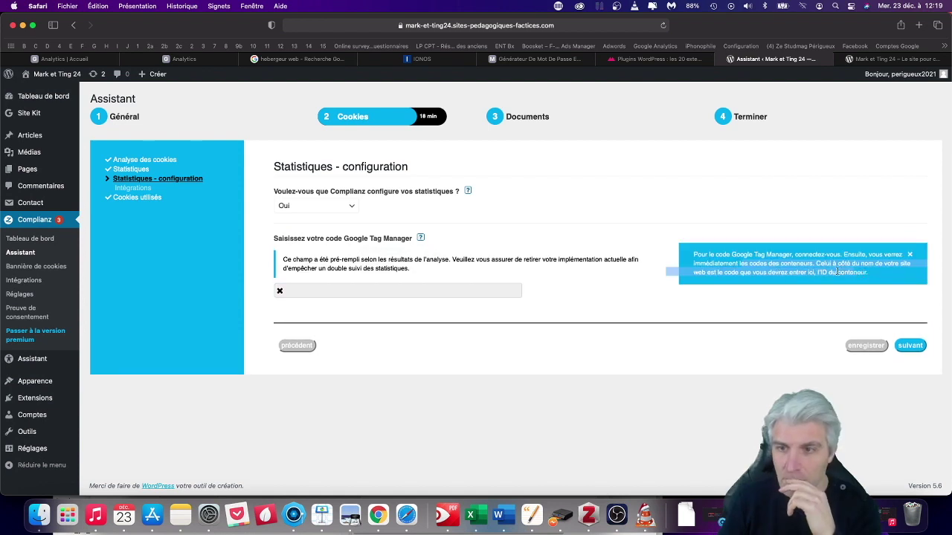
Select the measurement ID in Google Analytics' web stream details, then return to the Complianz wizard.
left_click(186, 59)
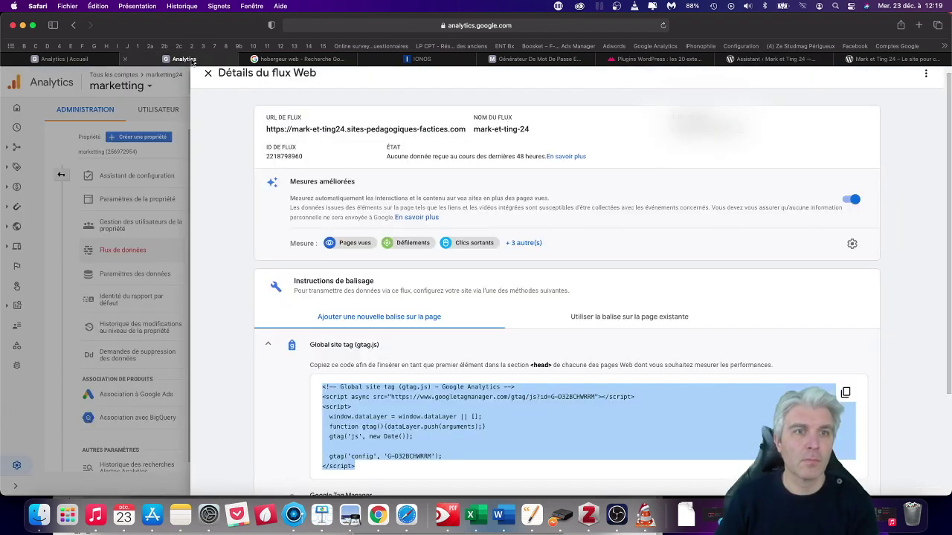
left_click_drag(672, 128, 731, 130)
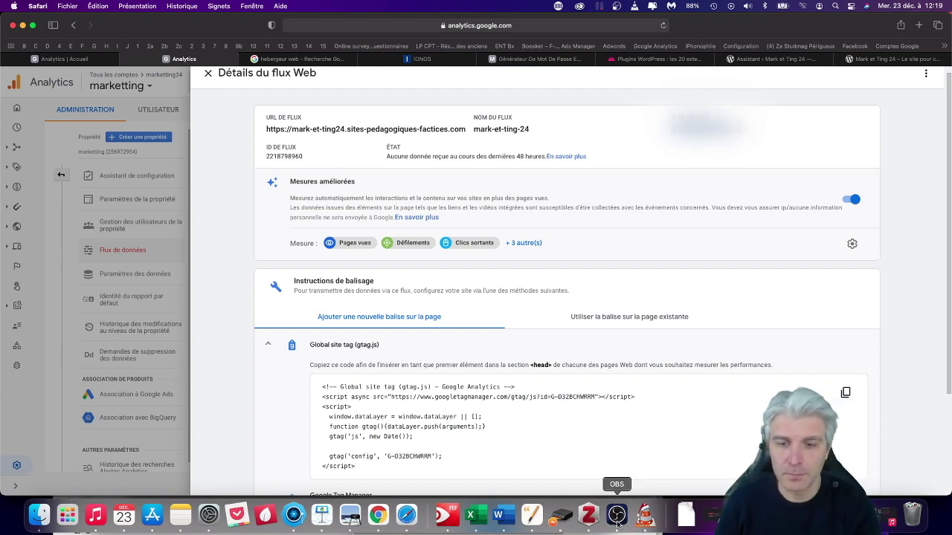
left_click(859, 58)
left_click(804, 59)
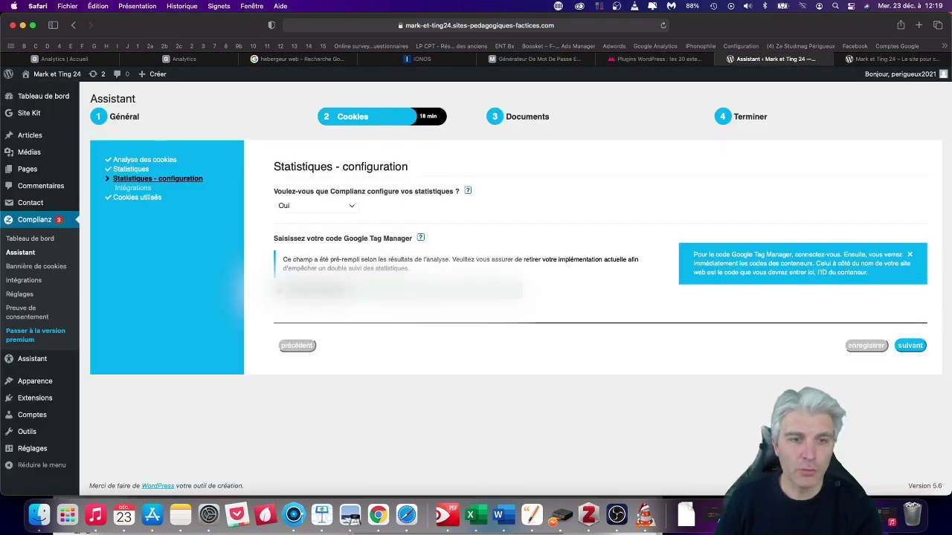
On Intégrations, consent to the cookiedatabase.org API and link cookie names to cookiedatabase.org.
left_click(914, 346)
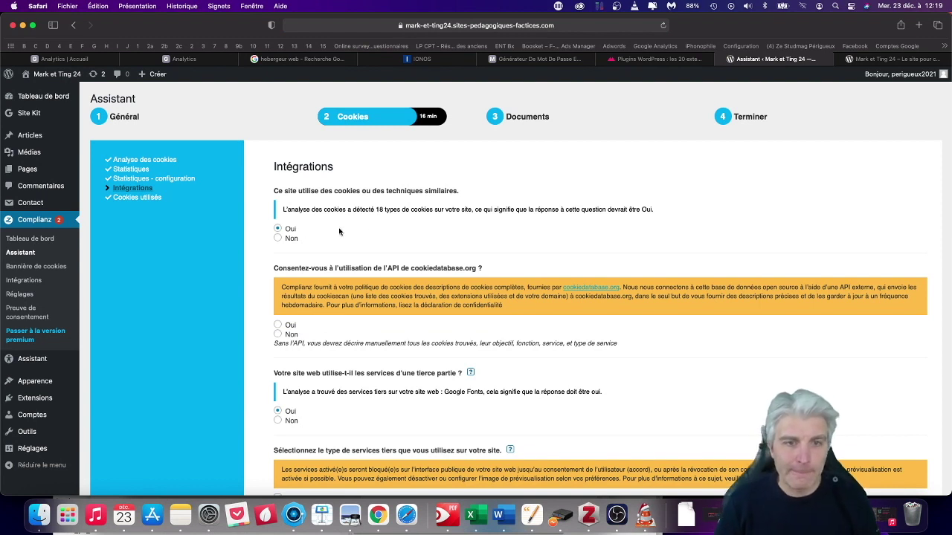
scroll(325, 236, "down", 2)
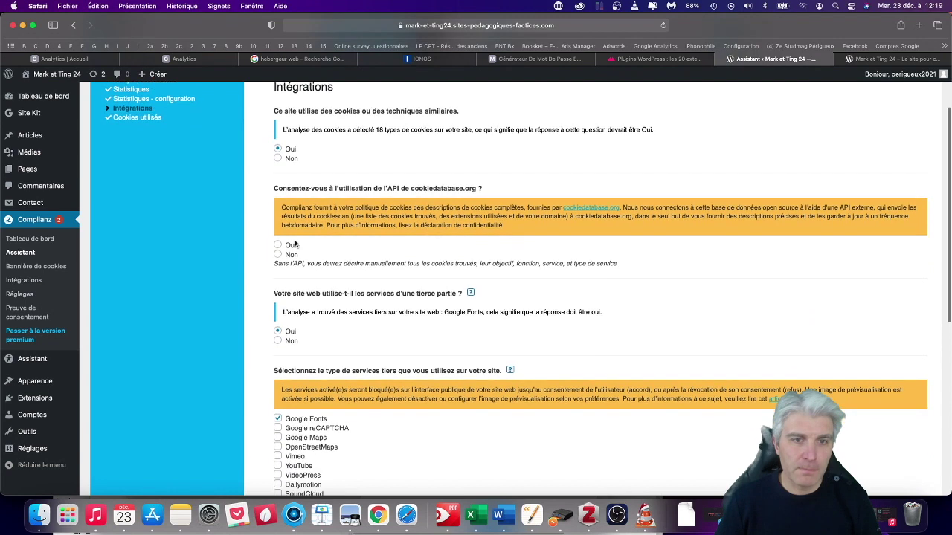
left_click(278, 246)
scroll(281, 237, "down", 3)
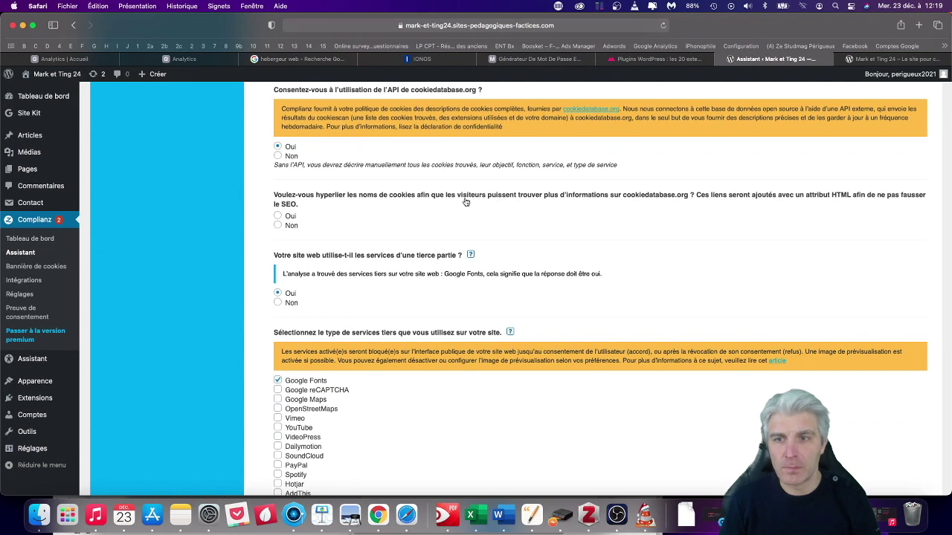
left_click(277, 216)
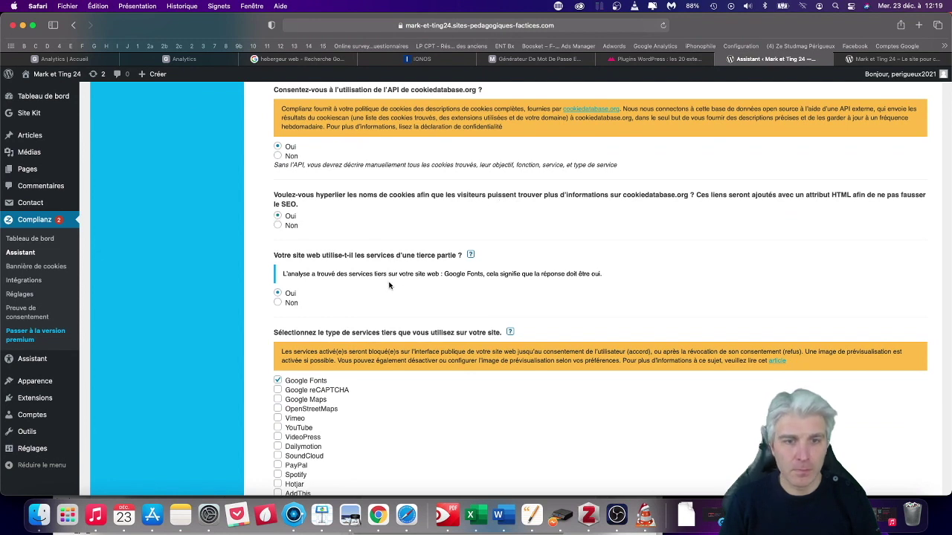
scroll(545, 266, "down", 5)
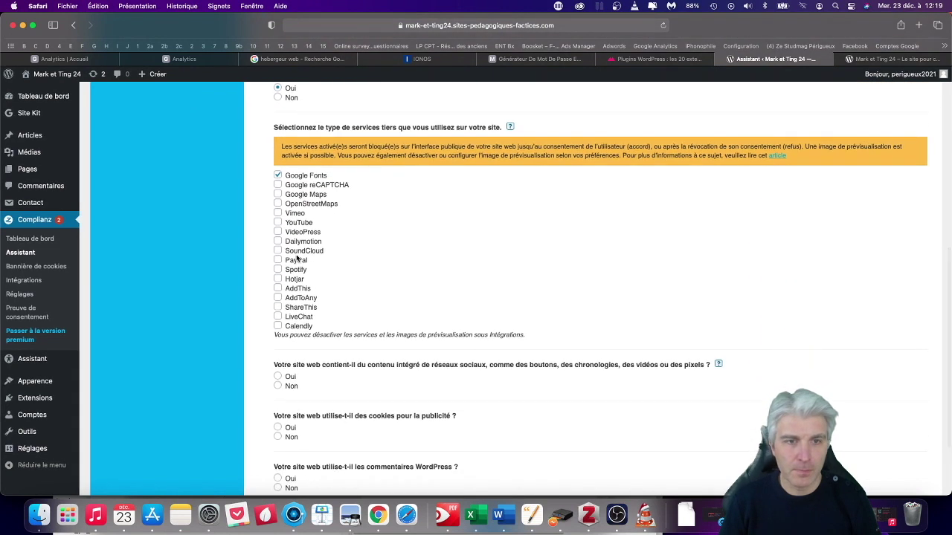
scroll(333, 283, "down", 2)
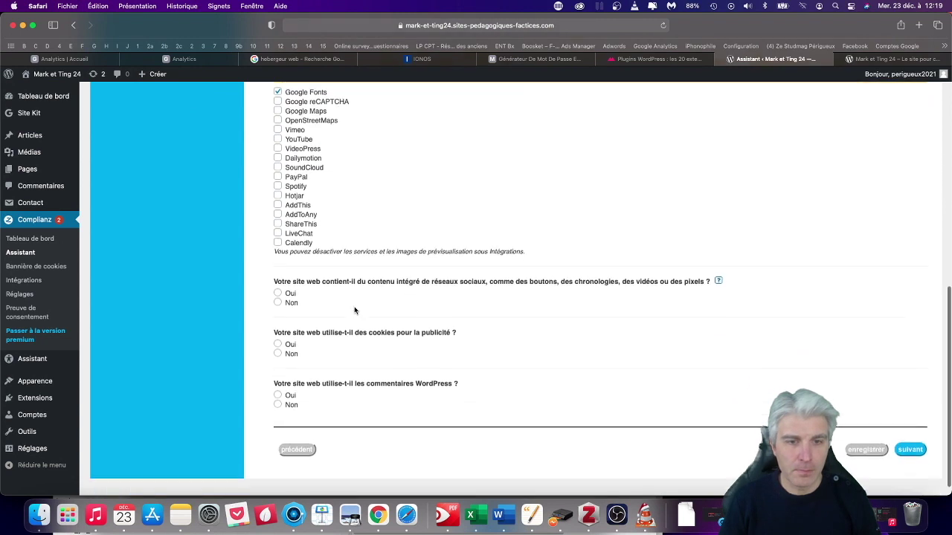
Declare embedded social media from Facebook, Twitter, LinkedIn and Instagram, then continue to Cookies utilisés.
left_click(279, 291)
left_click(277, 342)
left_click(278, 350)
left_click(277, 360)
left_click(278, 382)
scroll(490, 299, "down", 3)
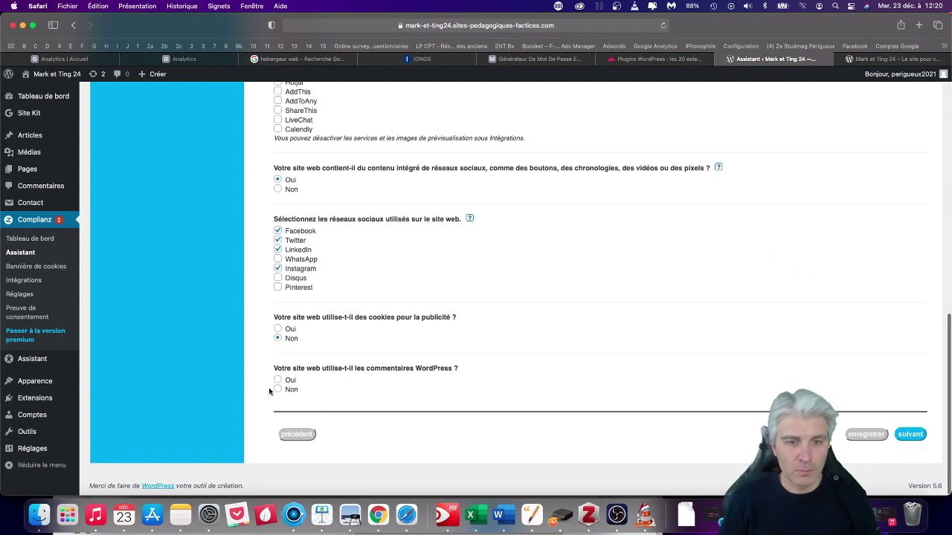
left_click(908, 437)
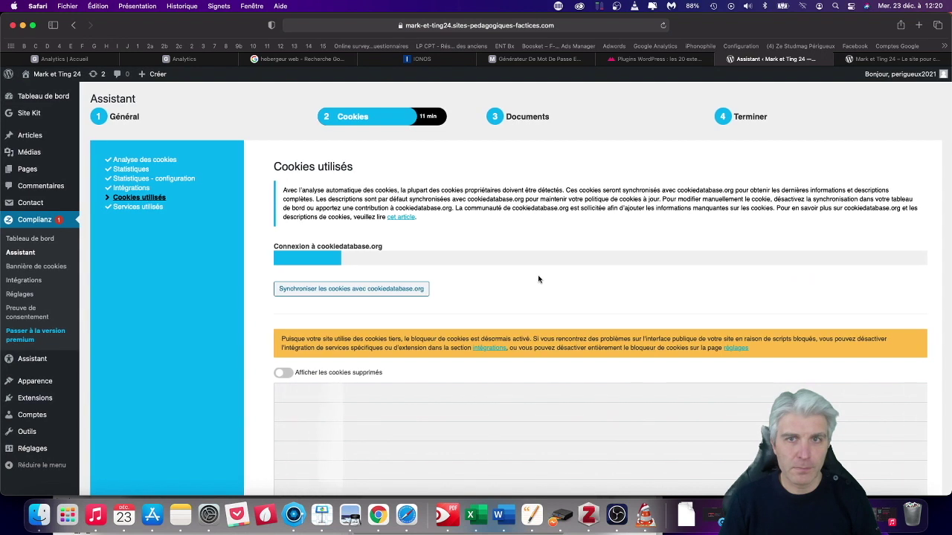
Continue to the Documents step and copy the Politique de cookies (UE) shortcode.
scroll(538, 280, "down", 5)
left_click(911, 434)
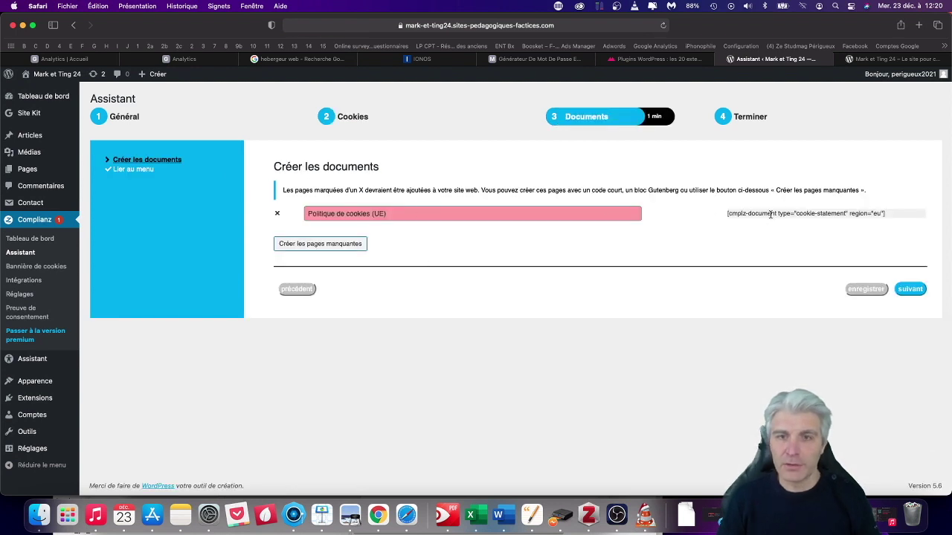
left_click(320, 212)
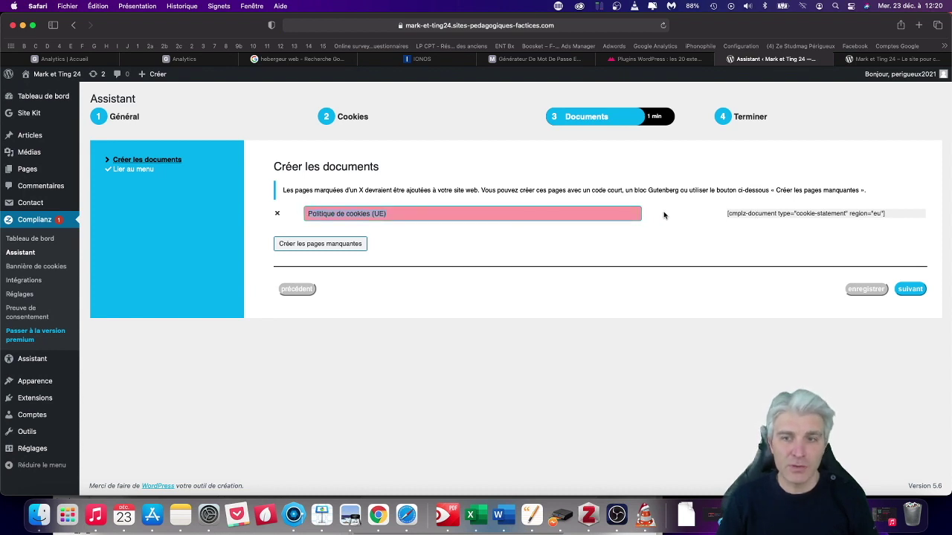
left_click(889, 214)
key("ctrl+c")
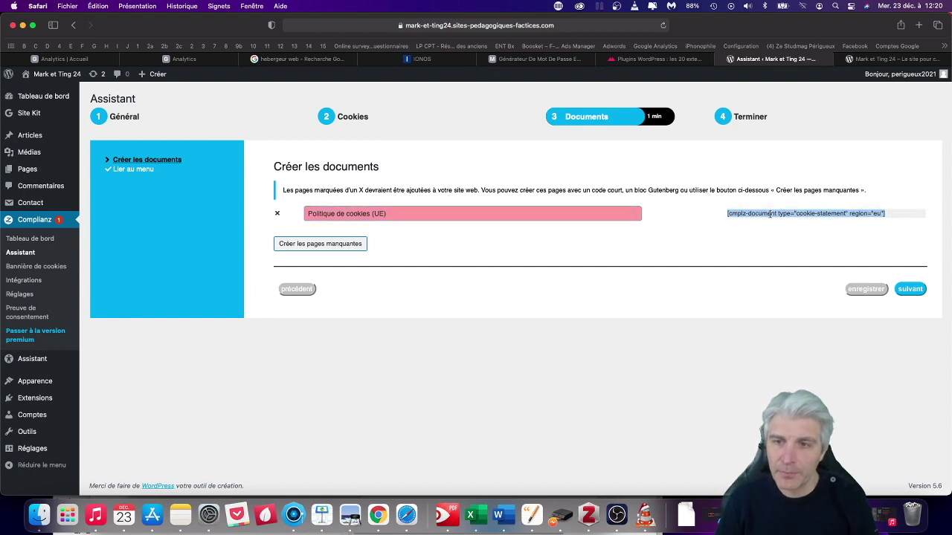
right_click(736, 214)
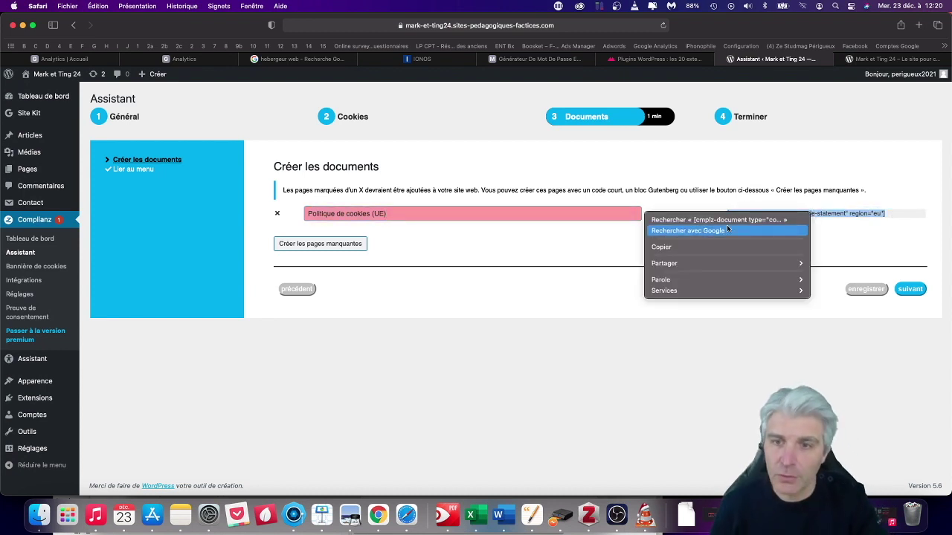
left_click(712, 246)
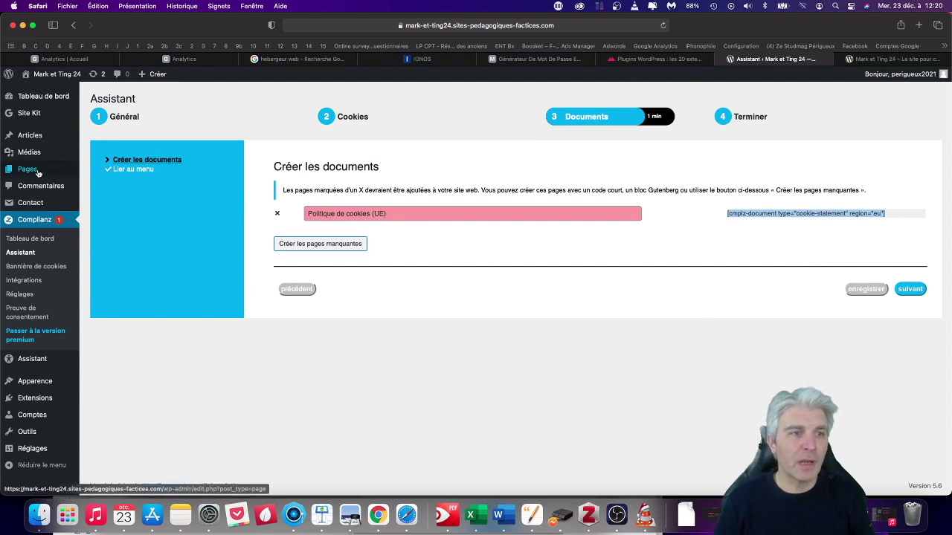
Open the list of all pages in a new tab and switch to it.
mouse_move(29, 169)
right_click(137, 177)
left_click(141, 179)
left_click(777, 59)
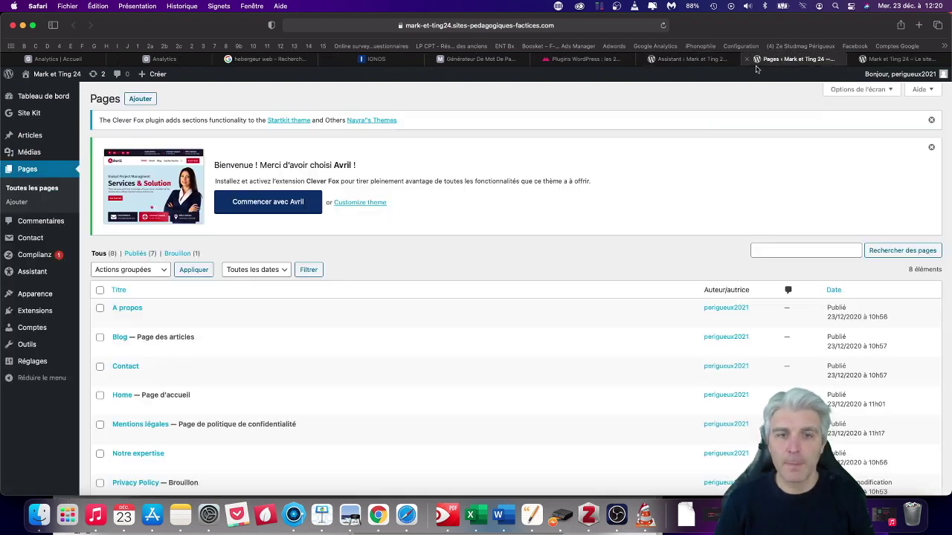
Open the Mentions légales page for editing and place the cursor in its empty paragraph.
scroll(127, 394, "down", 2)
scroll(138, 391, "down", 1)
left_click(148, 375)
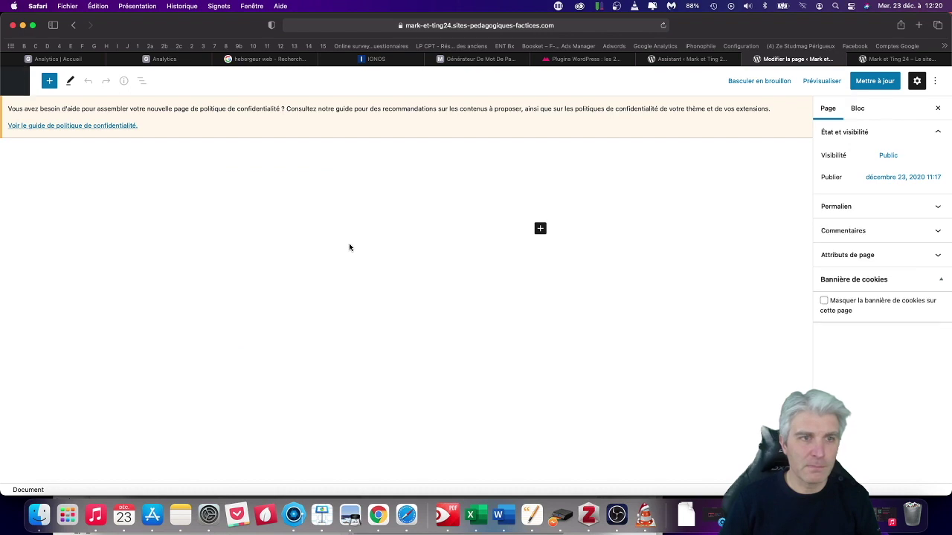
left_click(314, 228)
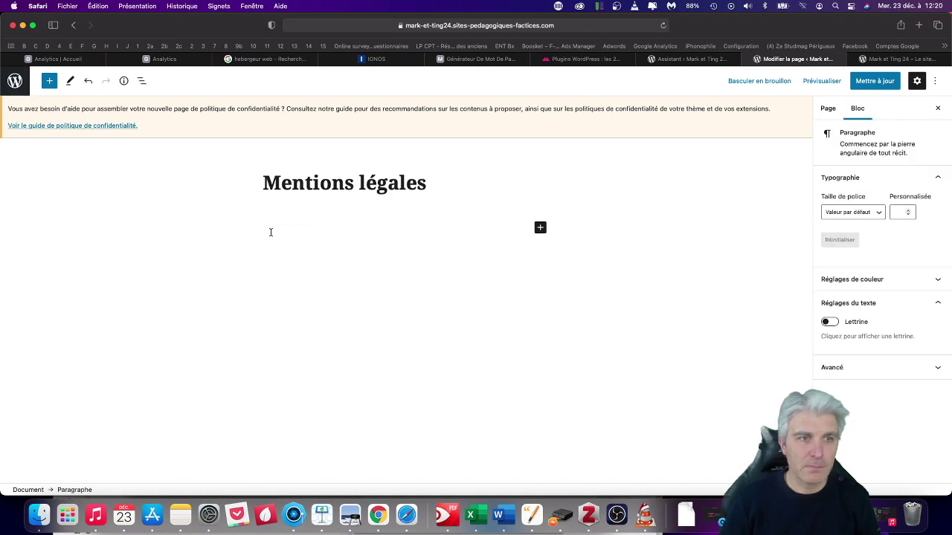
right_click(272, 234)
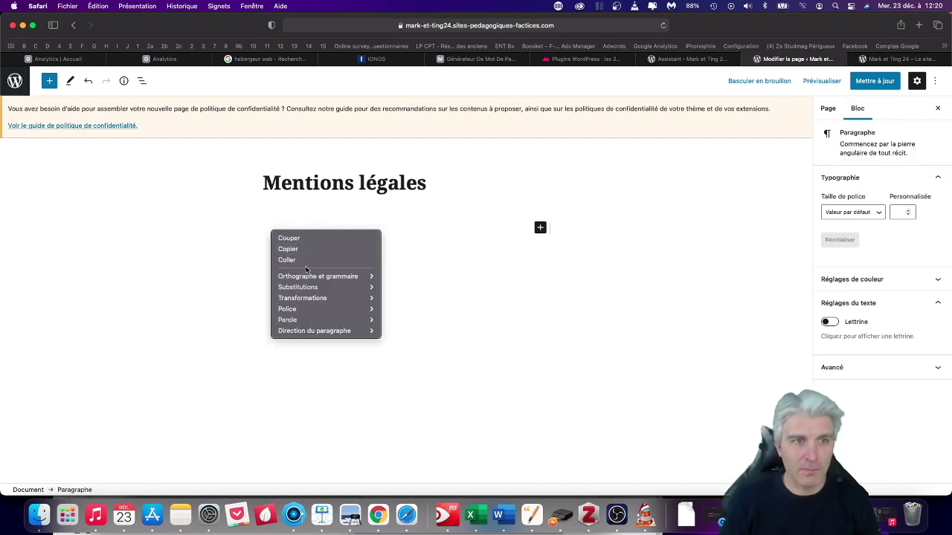
left_click(108, 138)
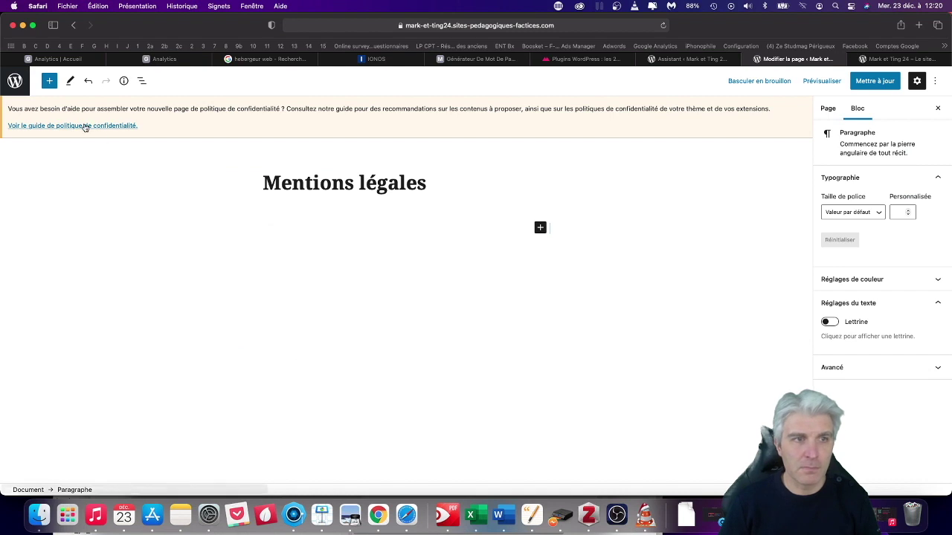
left_click(85, 125)
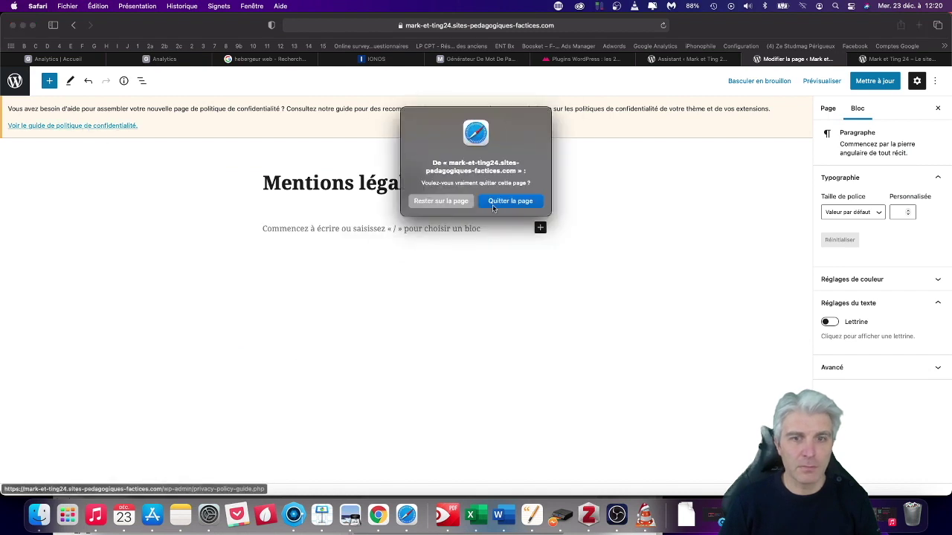
left_click(441, 202)
Paste the cookie-statement shortcode into the paragraph and preview the page in a new tab.
right_click(290, 228)
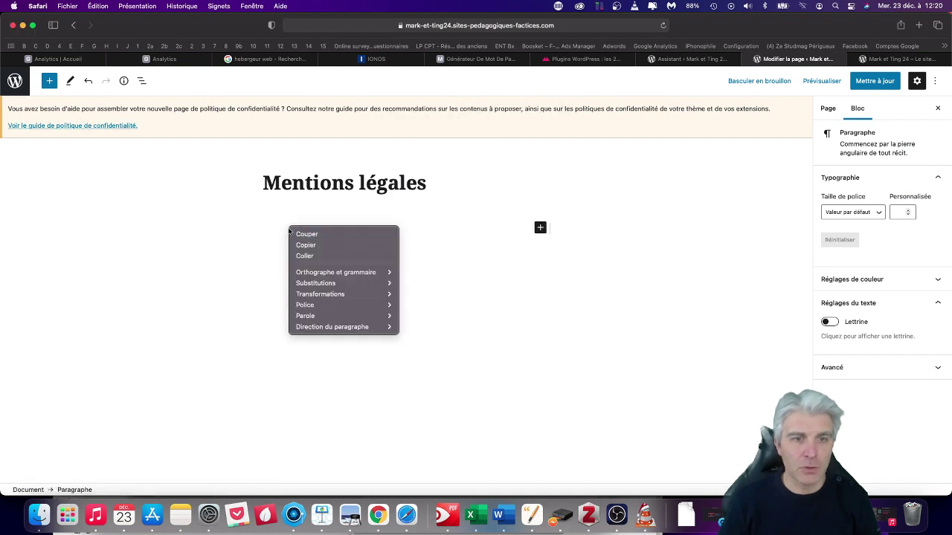
left_click(318, 255)
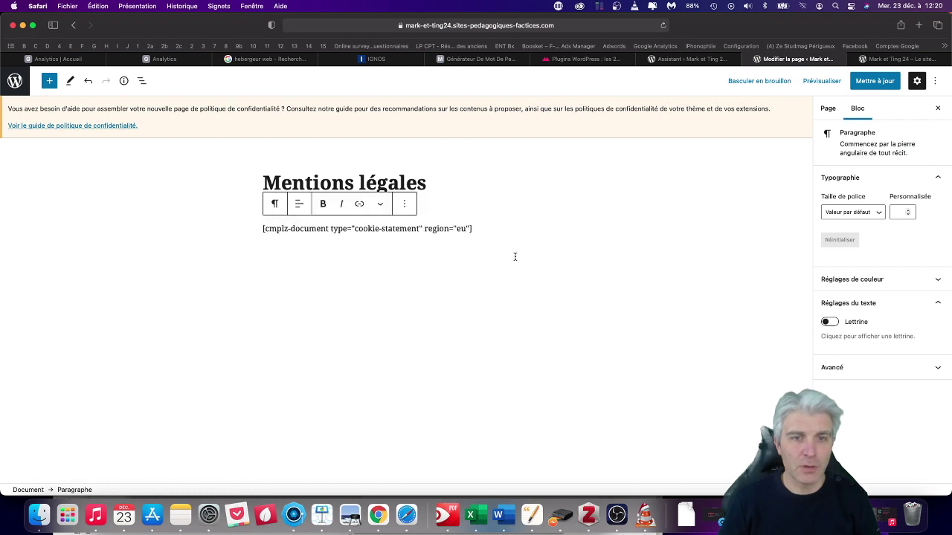
left_click(819, 82)
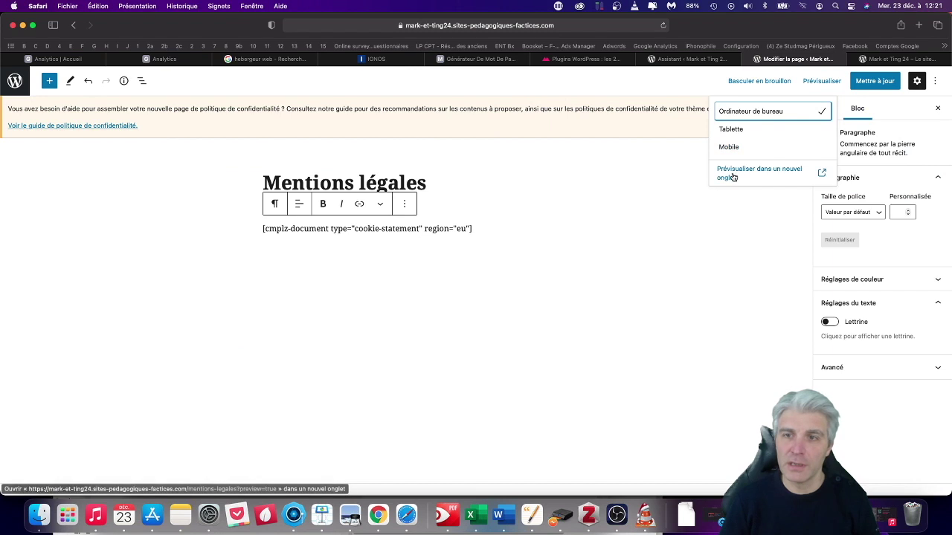
left_click(764, 173)
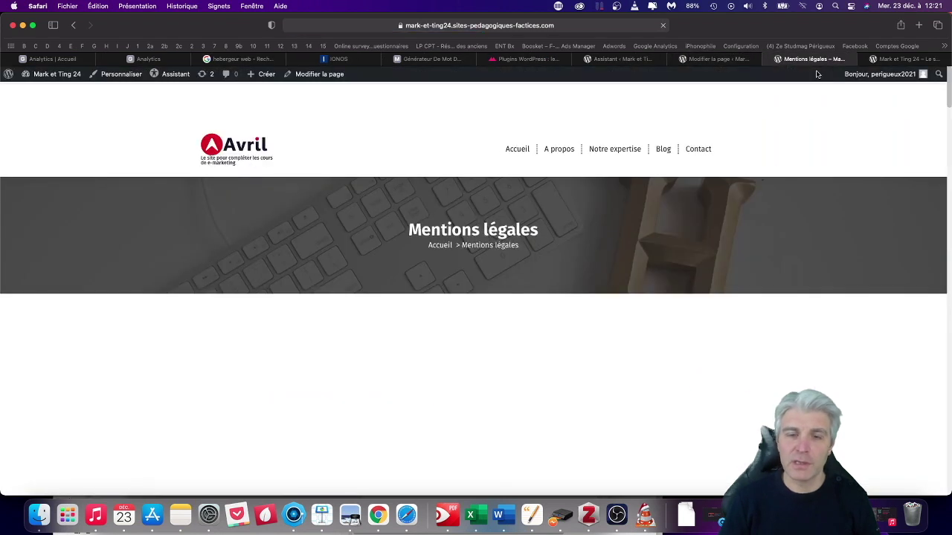
Review the rendered cookie policy preview, close it, and update the Mentions légales page.
scroll(315, 358, "down", 5)
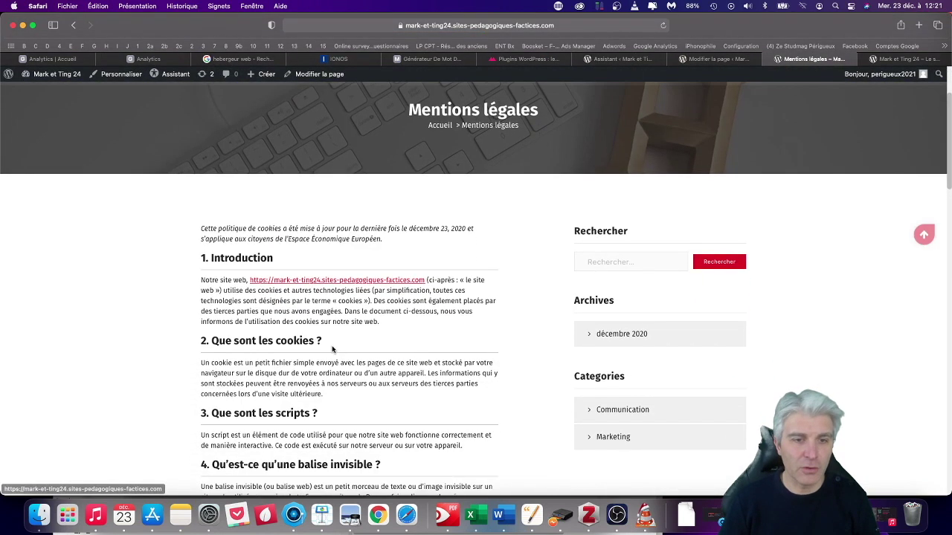
scroll(319, 276, "down", 15)
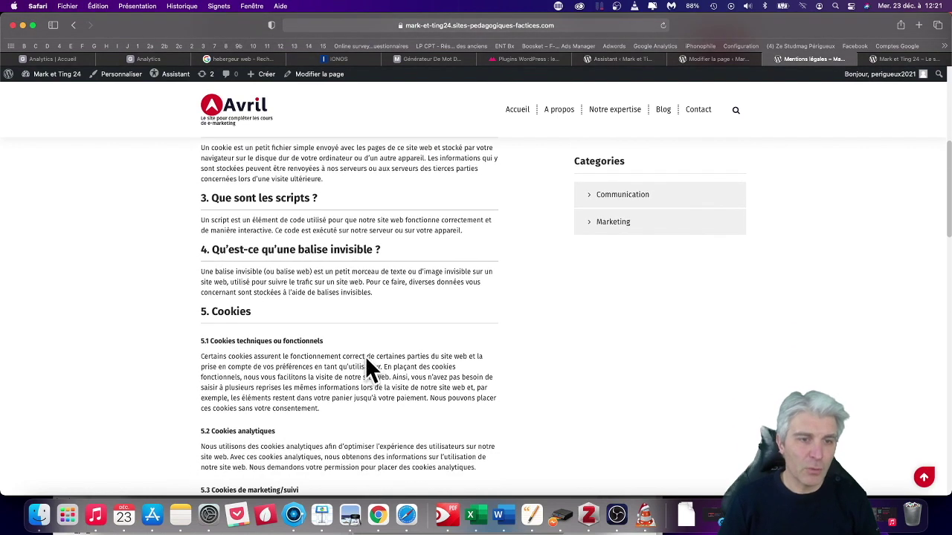
scroll(314, 332, "down", 7)
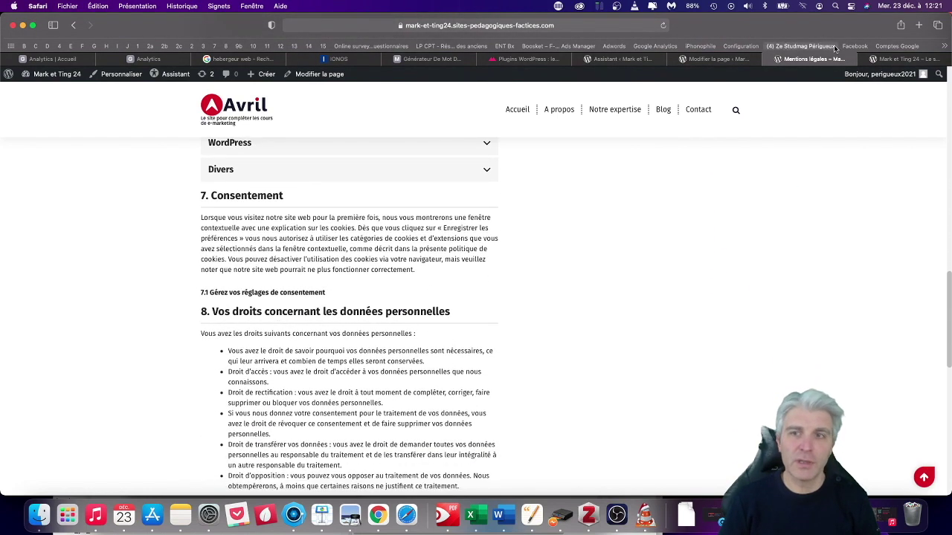
left_click(767, 61)
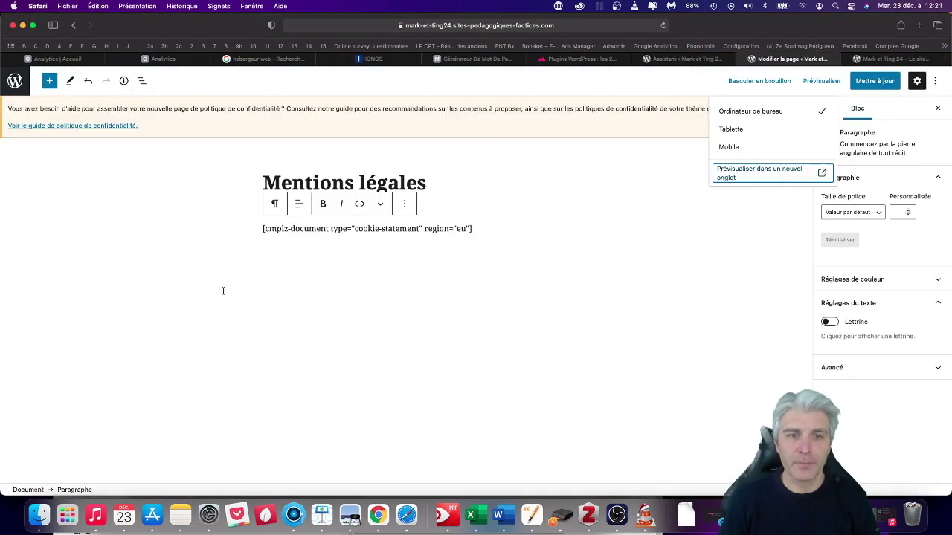
left_click(869, 81)
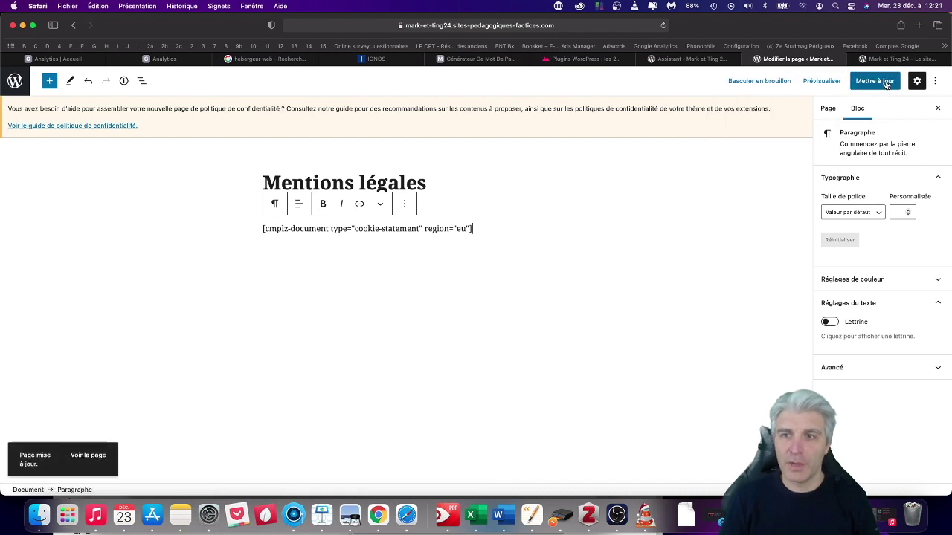
Read through the privacy policy guide, then return to the Complianz wizard's Documents step.
left_click(72, 125)
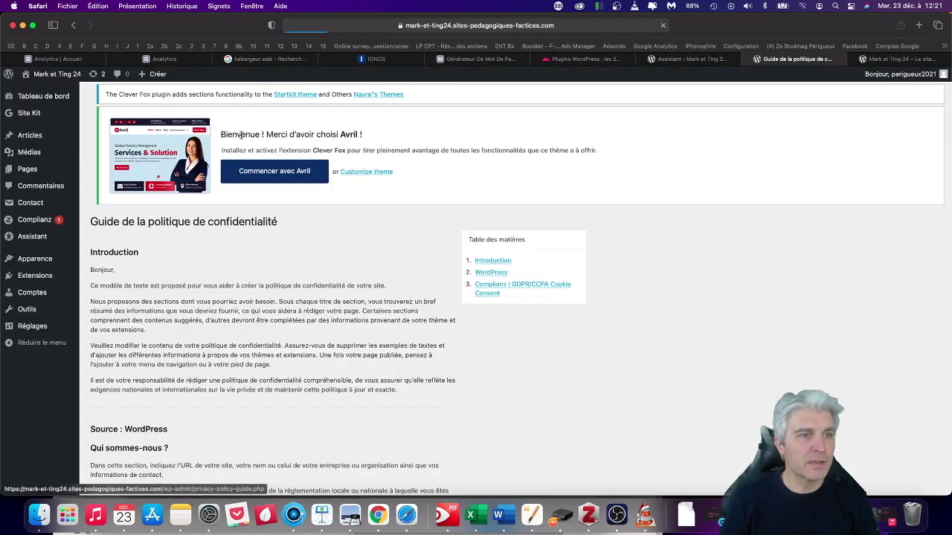
scroll(197, 304, "down", 12)
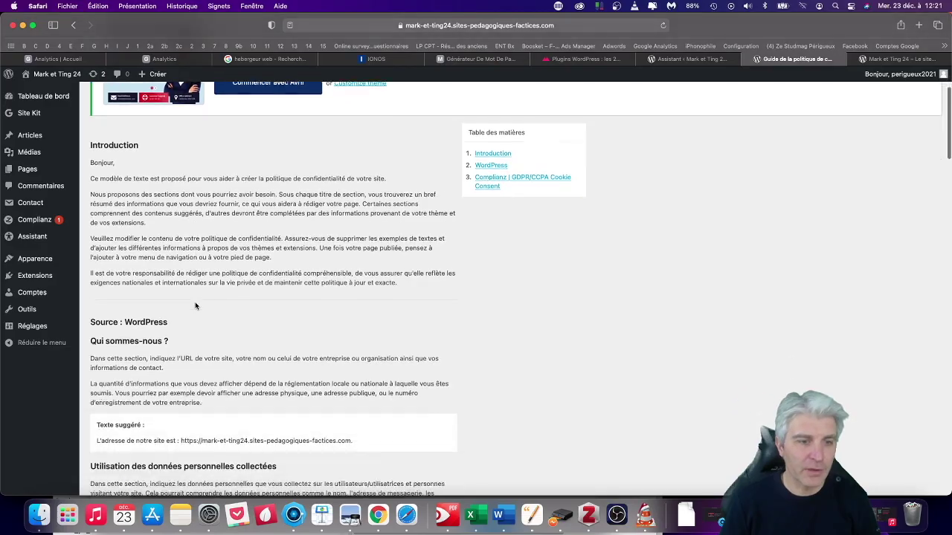
scroll(235, 288, "down", 15)
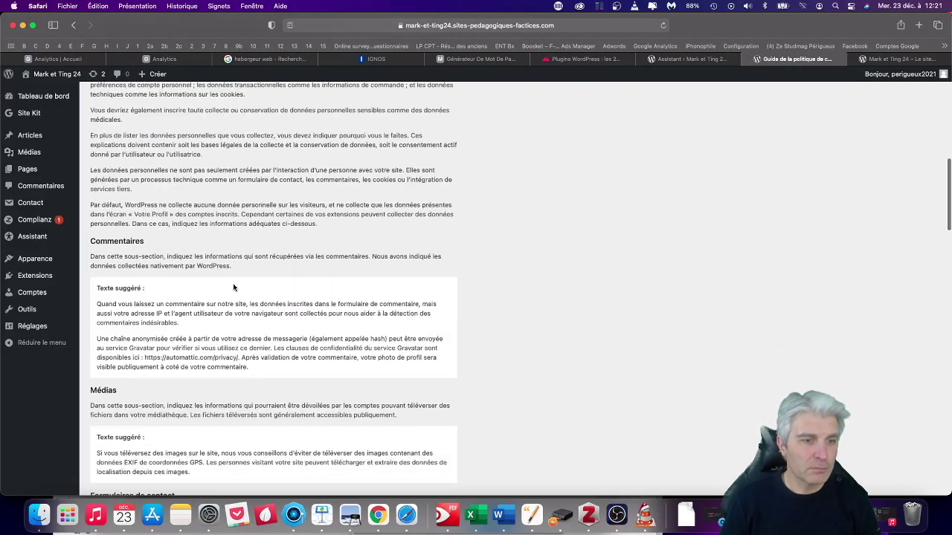
scroll(235, 287, "down", 15)
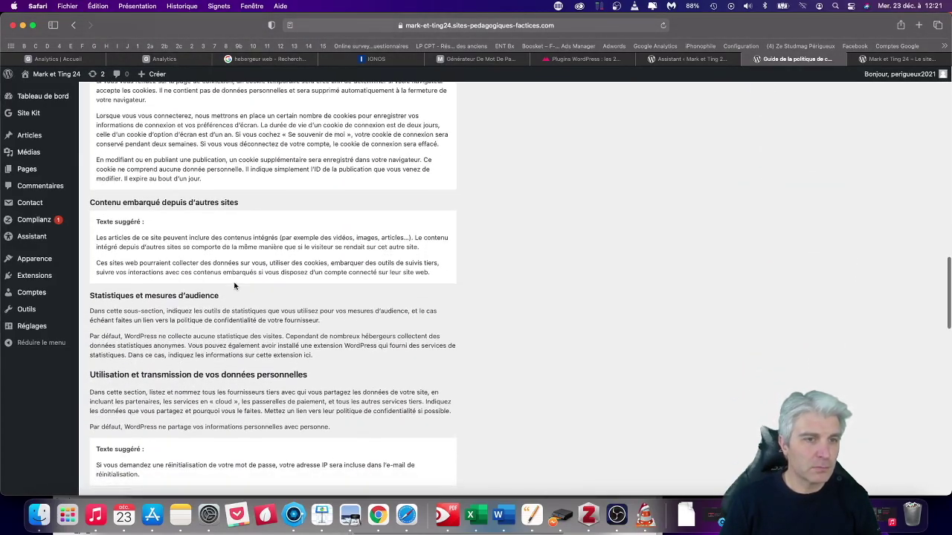
scroll(195, 213, "down", 20)
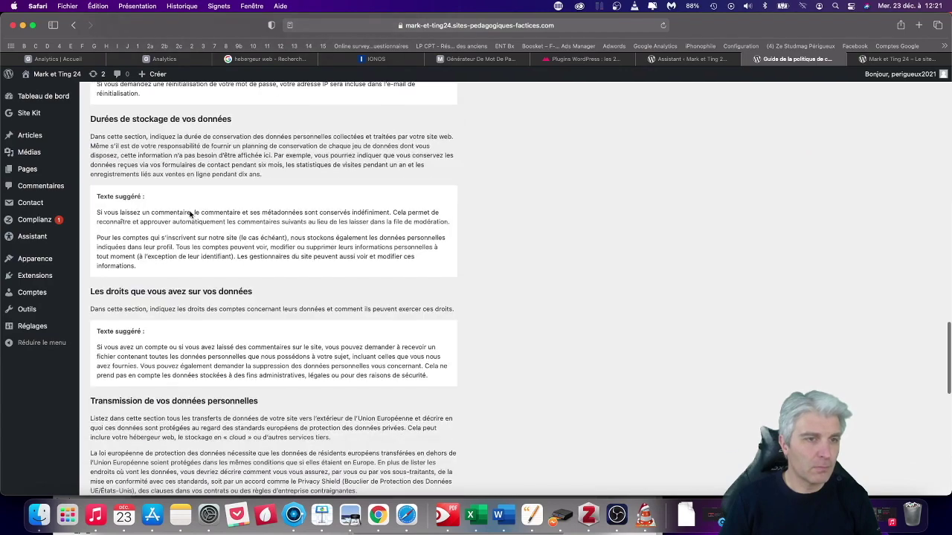
scroll(192, 213, "up", 20)
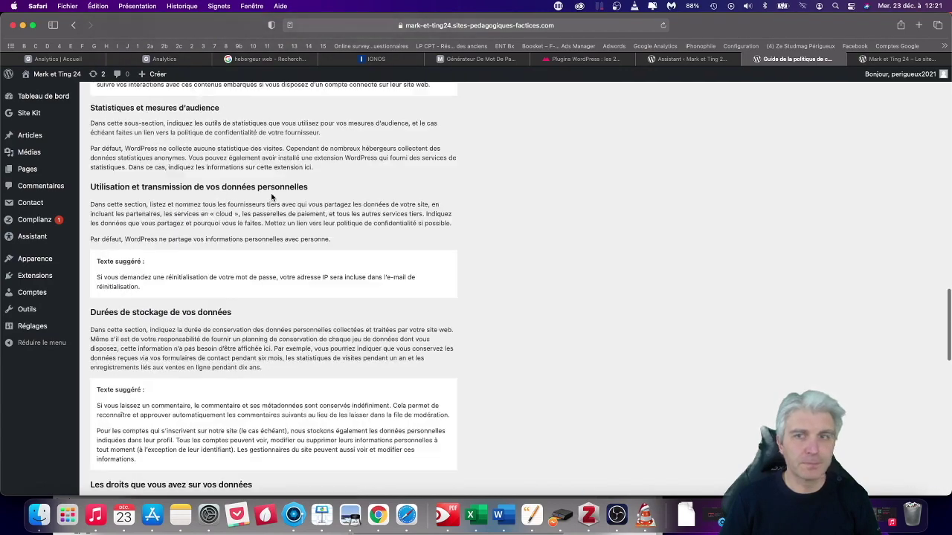
left_click(676, 59)
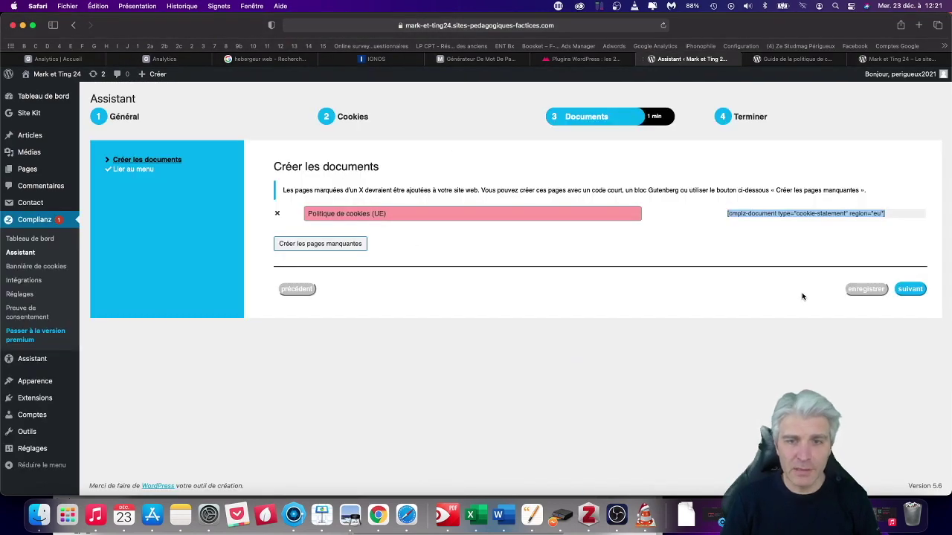
Advance the wizard to Lier au menu and check the available menus for Mentions légales.
left_click(924, 295)
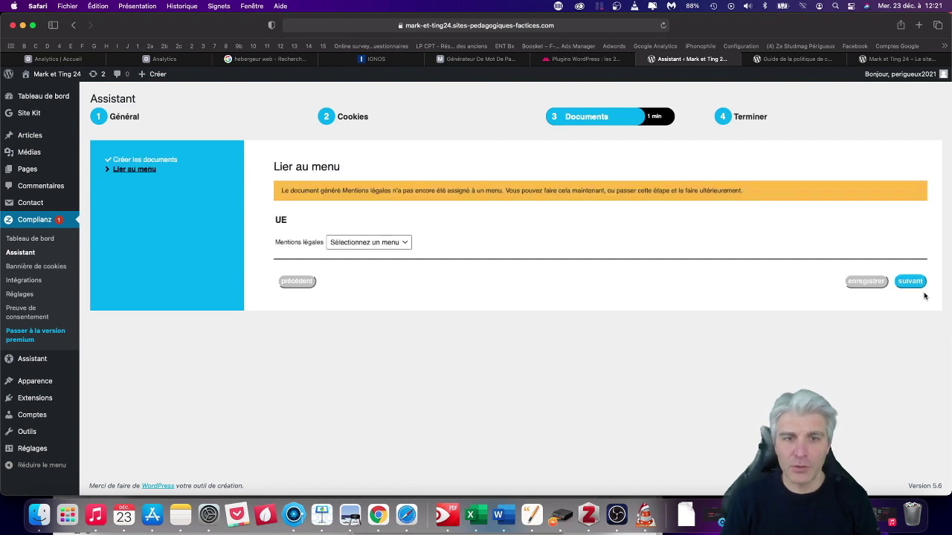
left_click(399, 243)
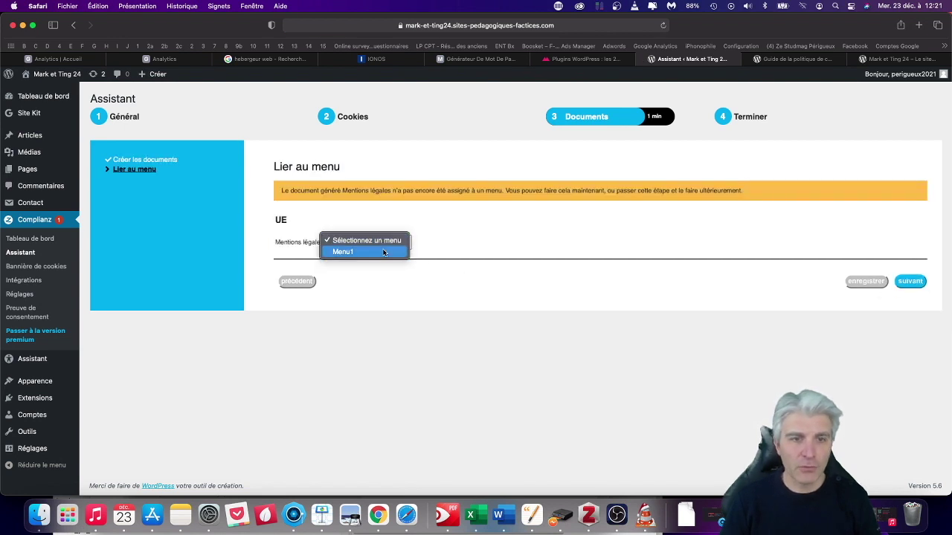
left_click(451, 228)
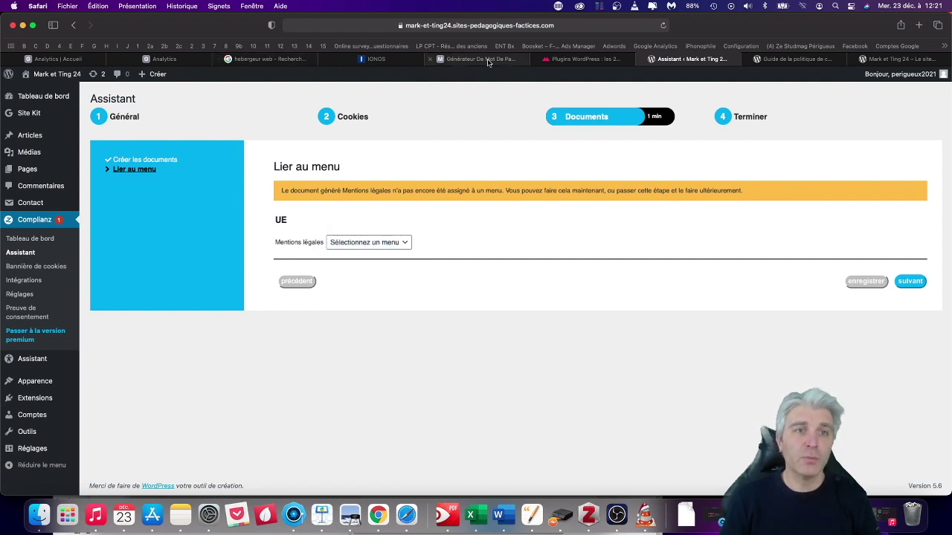
In the other tab, go to Apparence > Menus to manage Menu1.
left_click(794, 60)
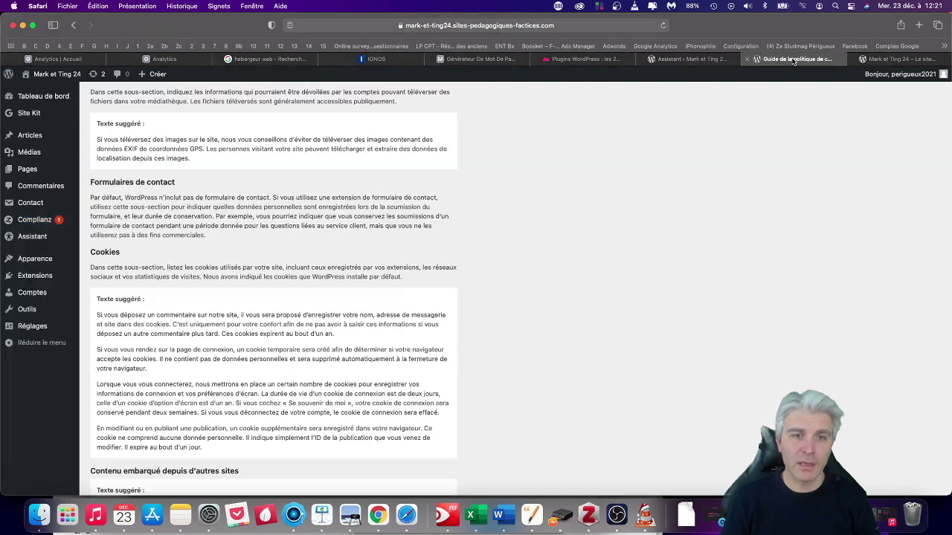
mouse_move(30, 175)
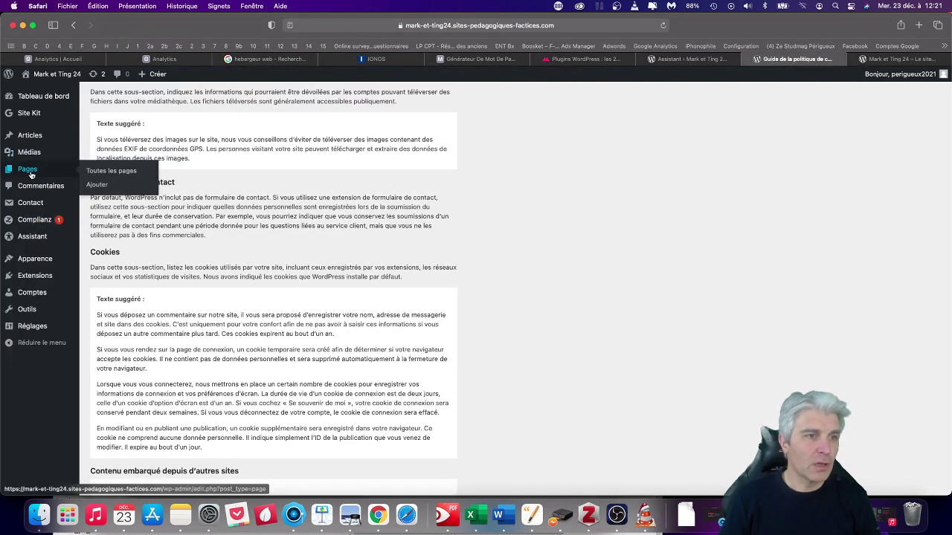
mouse_move(63, 265)
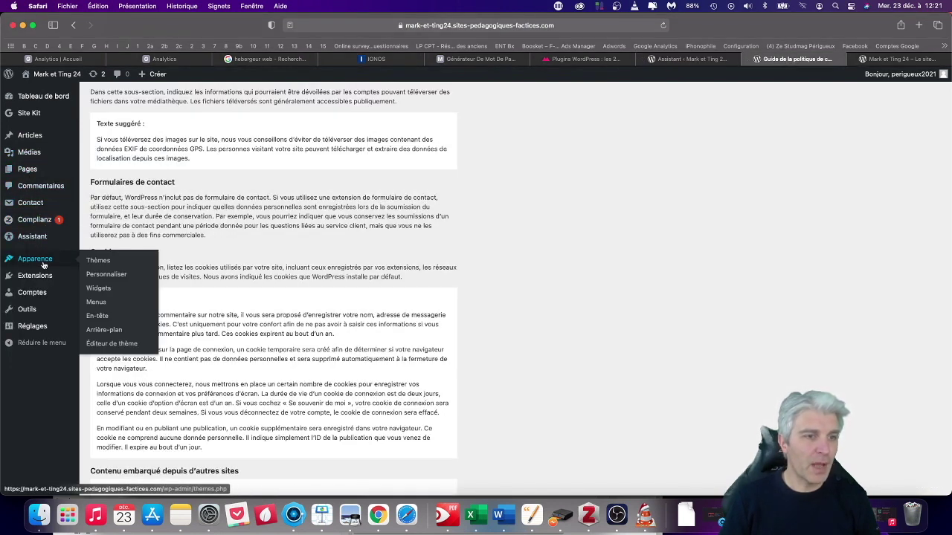
left_click(96, 303)
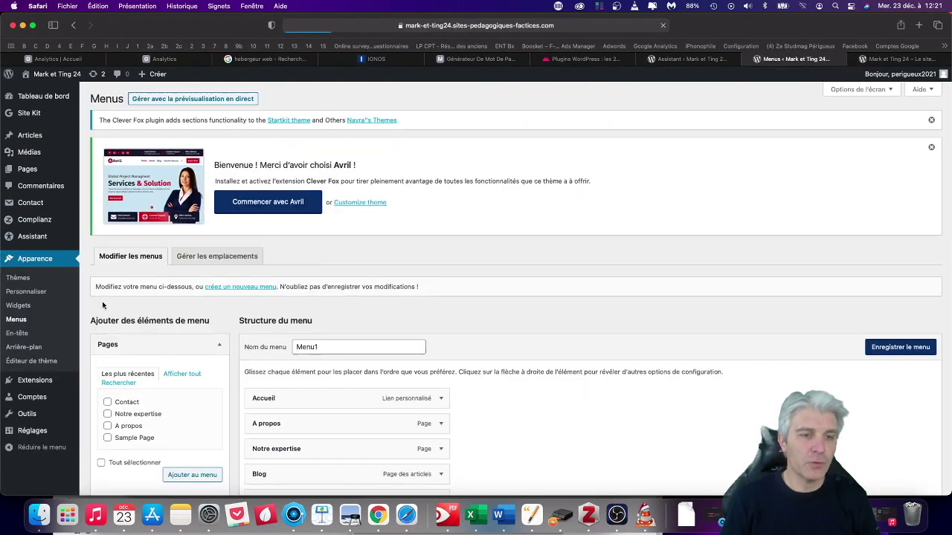
Create a new menu named 'pied-page'.
left_click(240, 287)
left_click(330, 347)
type("pl")
type("ed-pa")
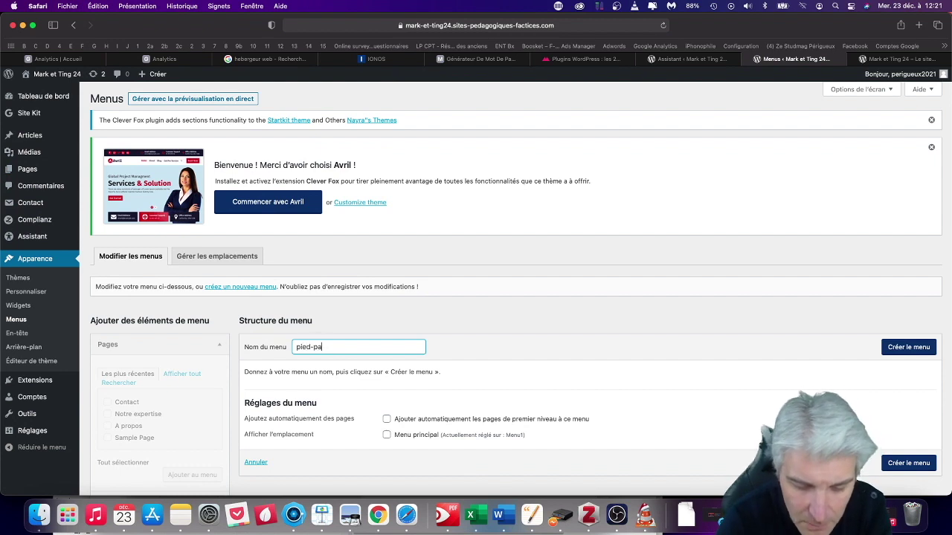
type("ge")
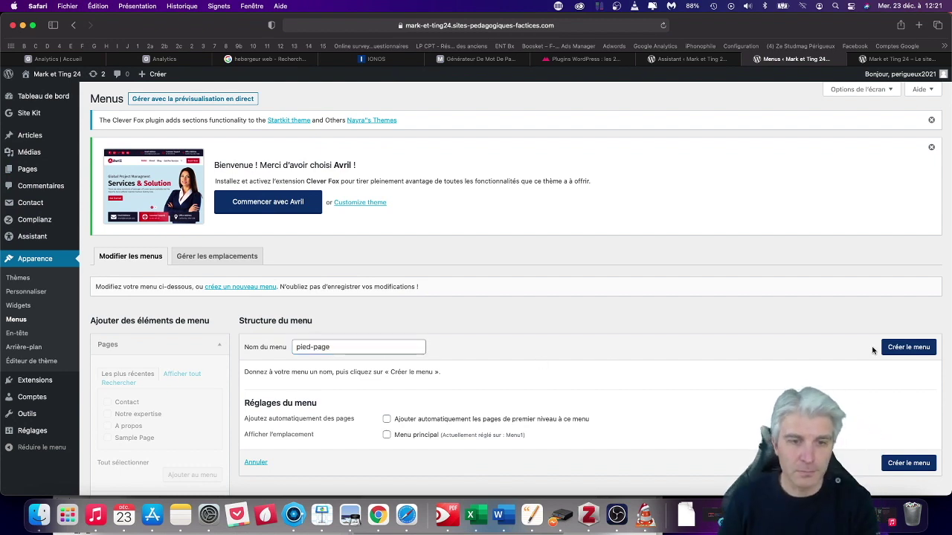
left_click(902, 349)
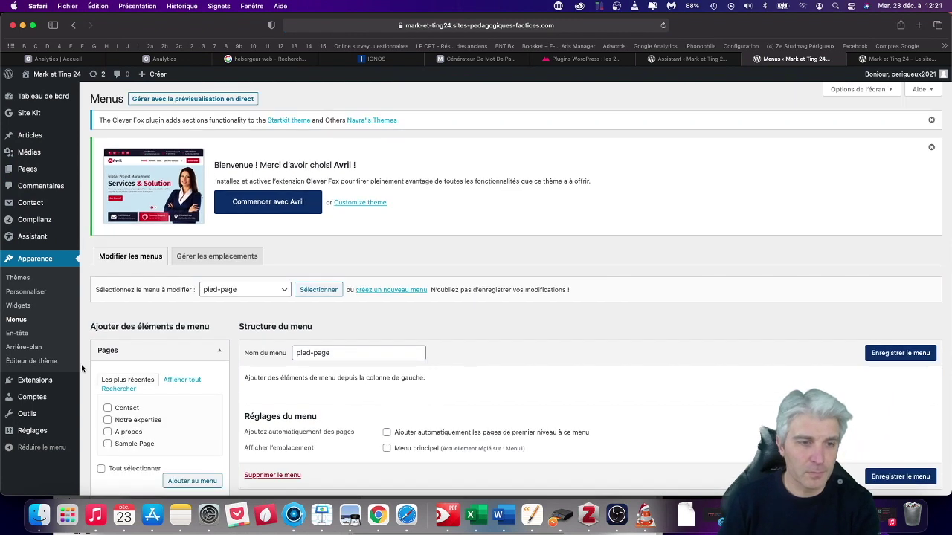
Add the Mentions légales page to pied-page, save the menu, and return to the wizard.
scroll(159, 374, "down", 3)
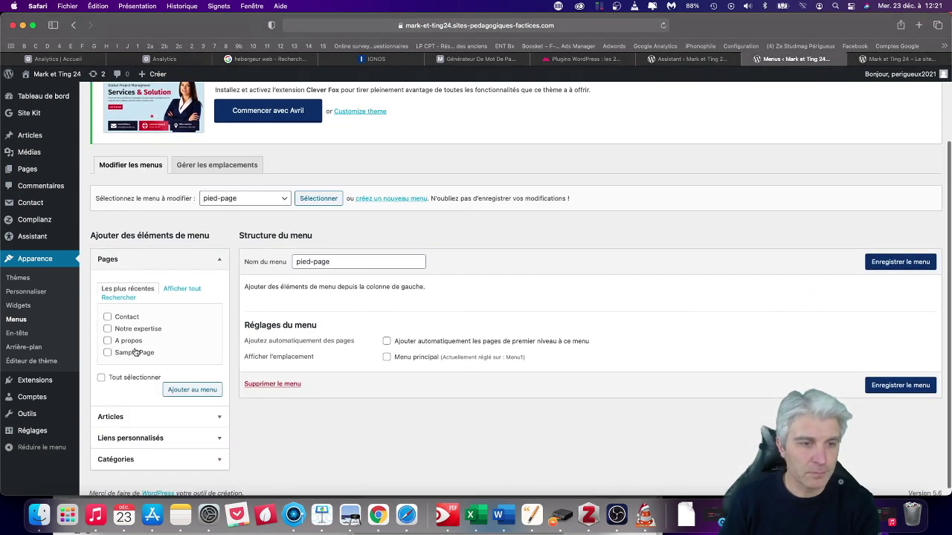
left_click(180, 291)
left_click(128, 343)
left_click(192, 428)
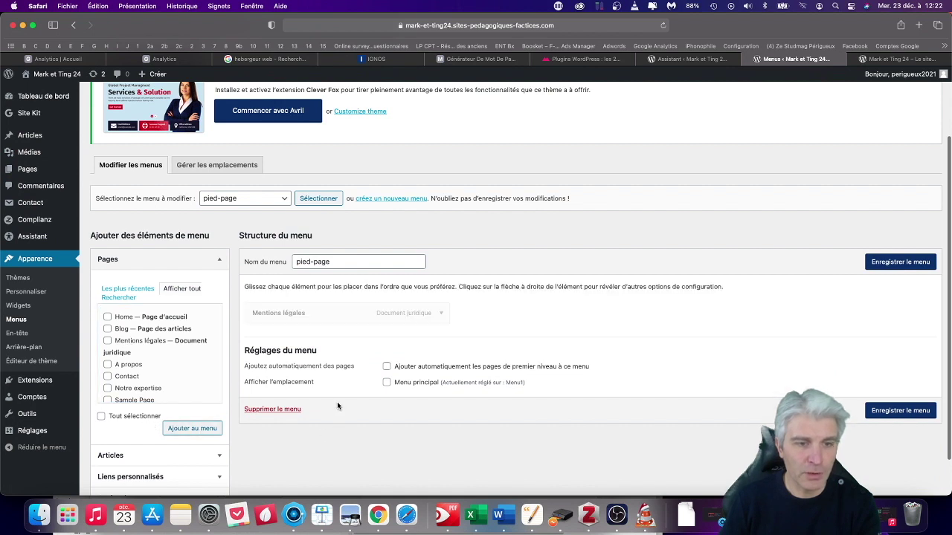
left_click(893, 411)
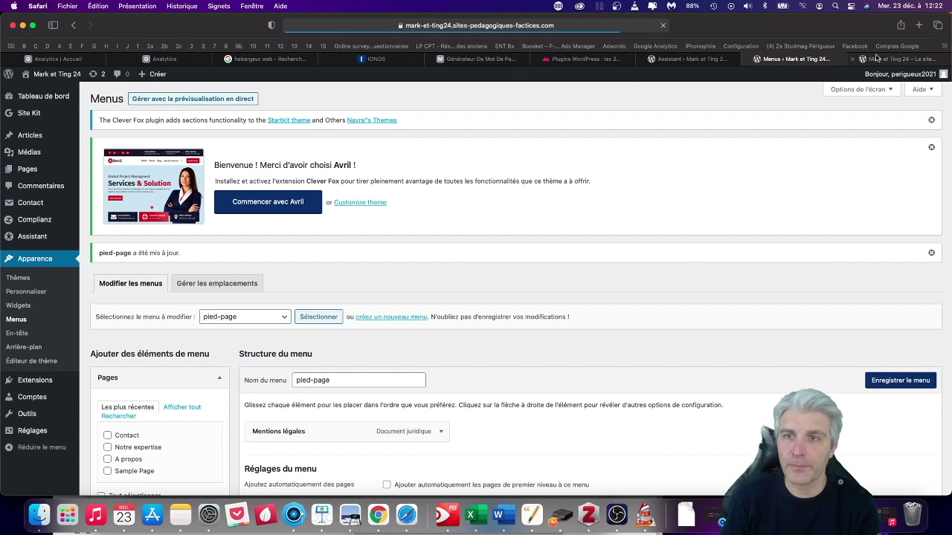
left_click(688, 59)
Reload the wizard so pied-page appears, then finish it to open the cookie banner settings.
left_click(379, 245)
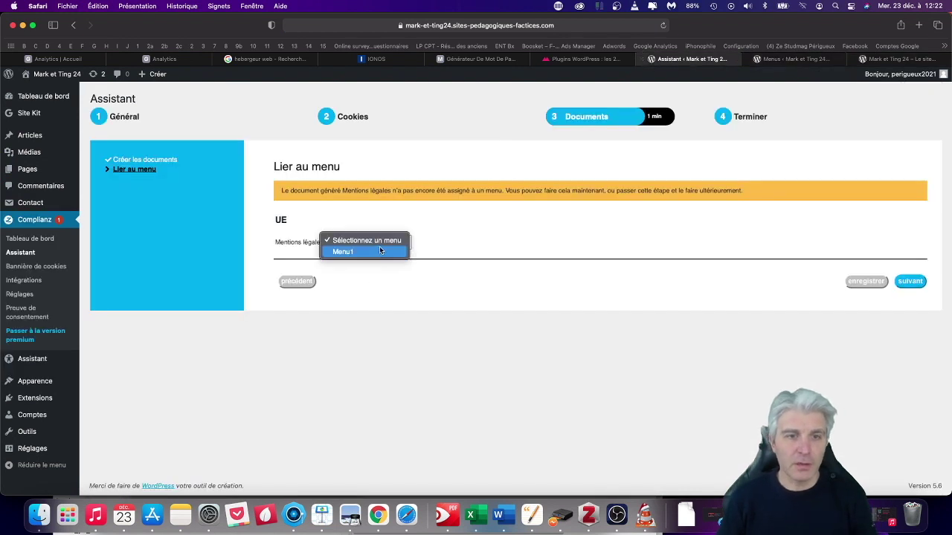
left_click(472, 229)
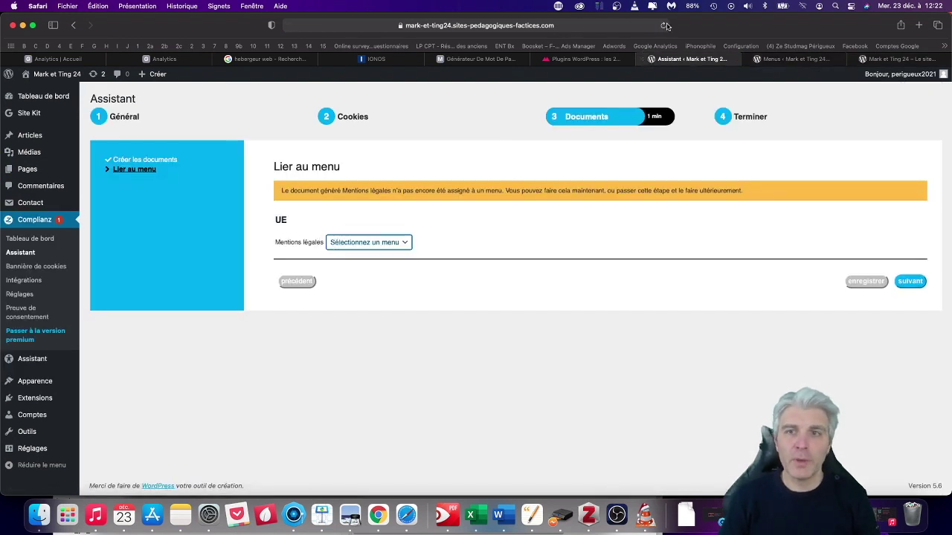
left_click(665, 25)
left_click(522, 301)
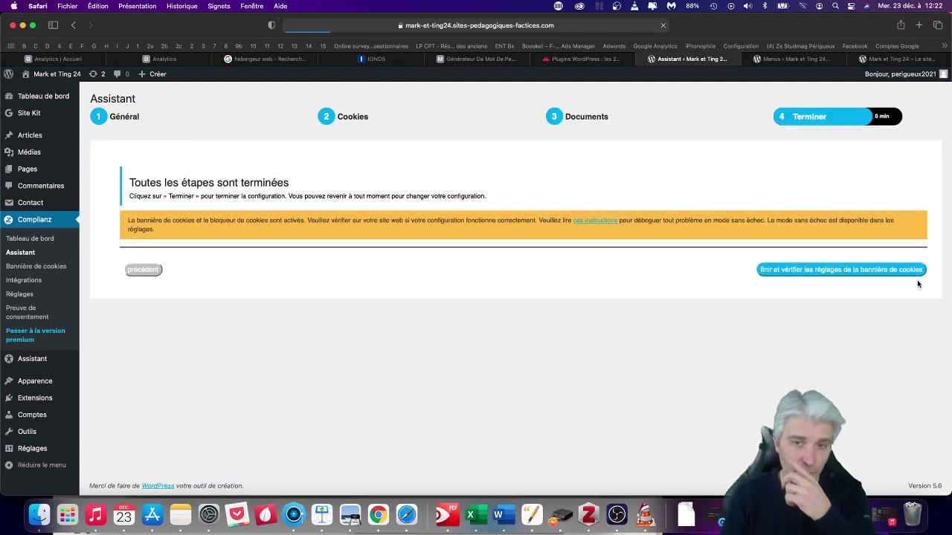
left_click(819, 271)
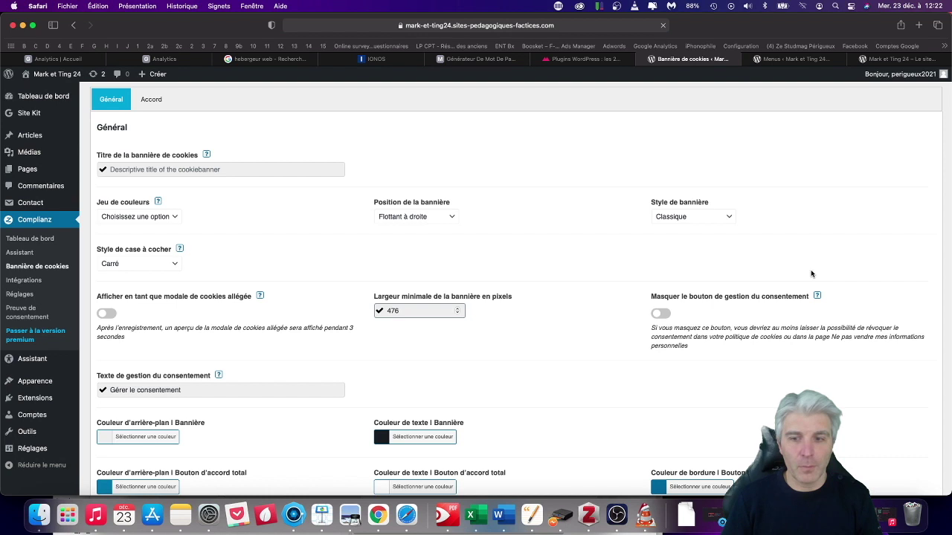
Set the cookie banner's accept-all button background colour to purple #79008e.
scroll(833, 274, "down", 5)
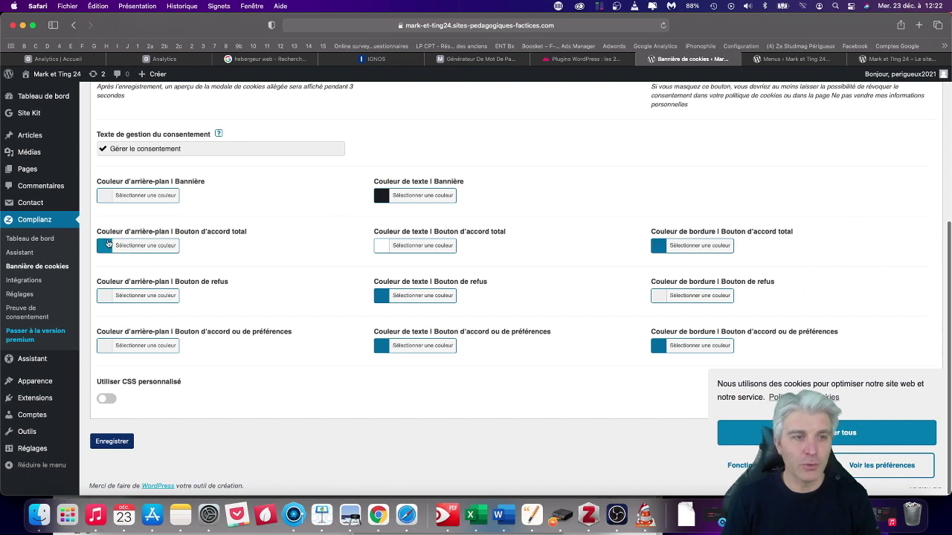
left_click(112, 245)
left_click_drag(153, 311, 176, 305)
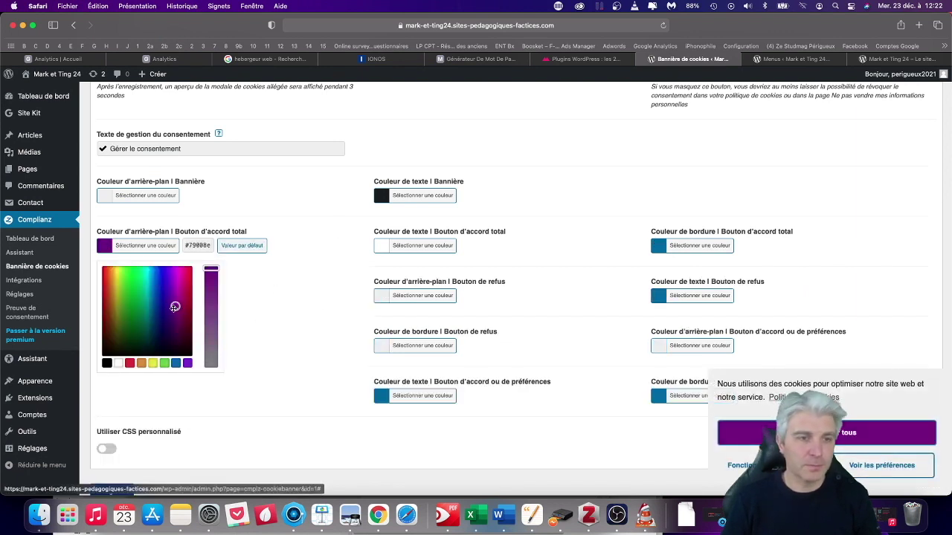
left_click(302, 334)
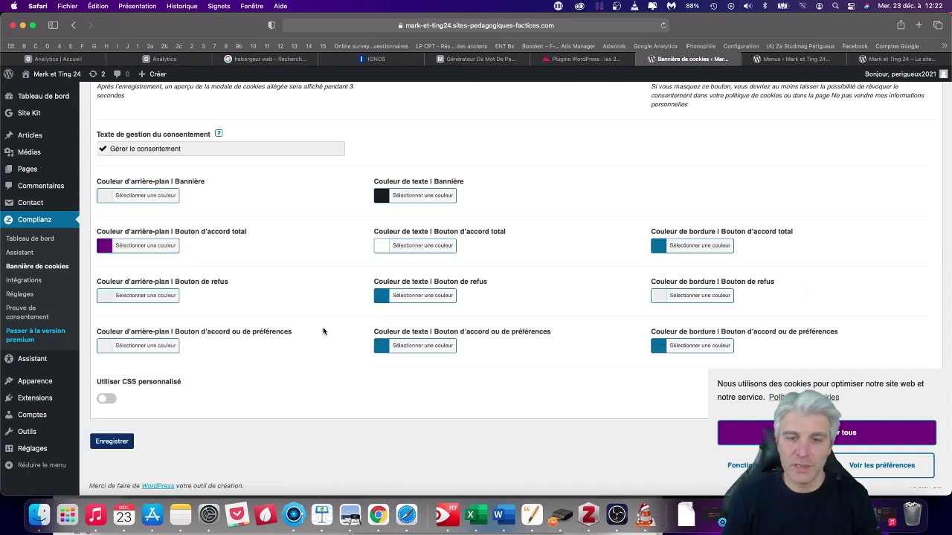